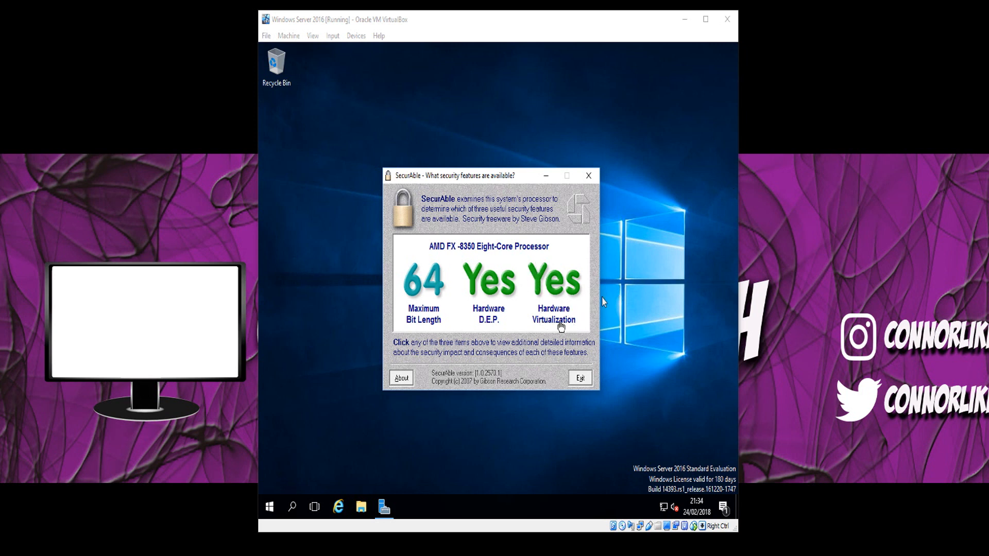
# Examine SecurAble's detailed explanation of the processor's Hardware Virtualization support and return to the overview.
pyautogui.click(565, 287)
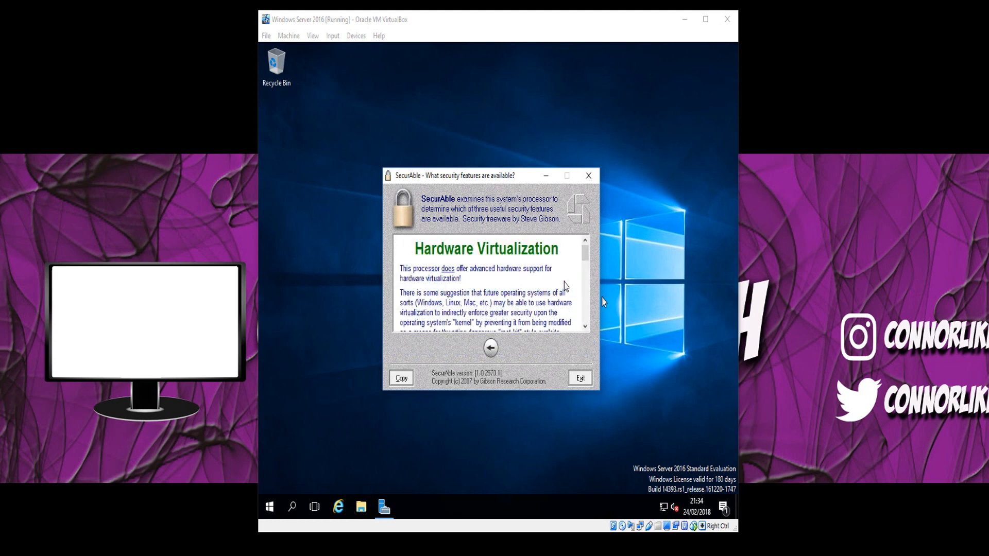
pyautogui.scroll(-2, 536, 281)
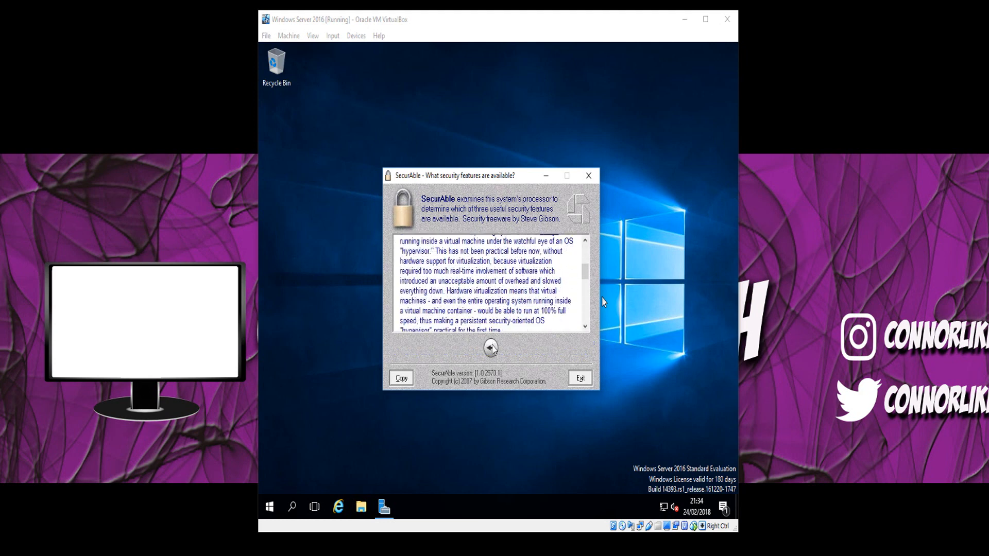
pyautogui.click(493, 346)
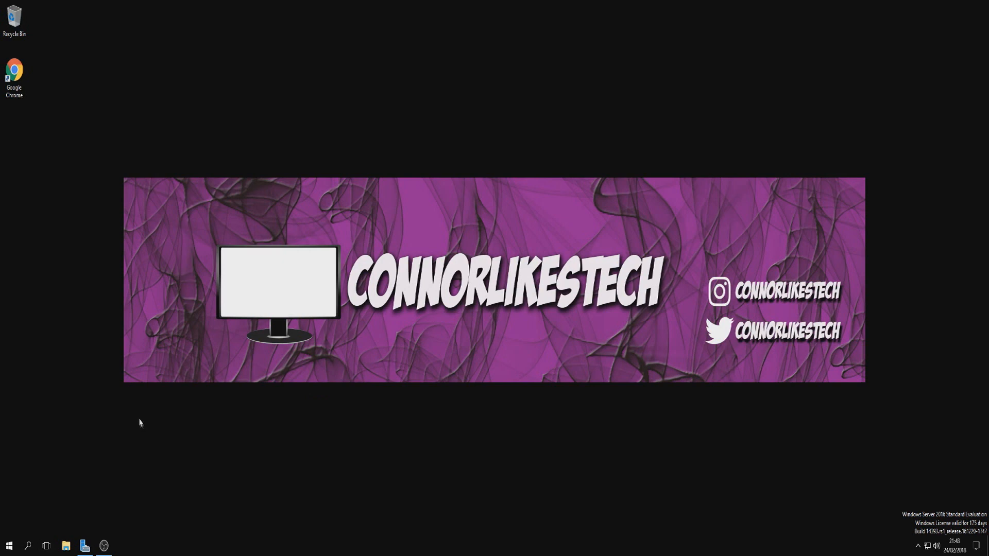
# Search the system for "server" and open Server Manager.
pyautogui.click(586, 290)
pyautogui.click(313, 33)
pyautogui.hotkey('alt', 'Tab')
pyautogui.press('super')
pyautogui.write('server')
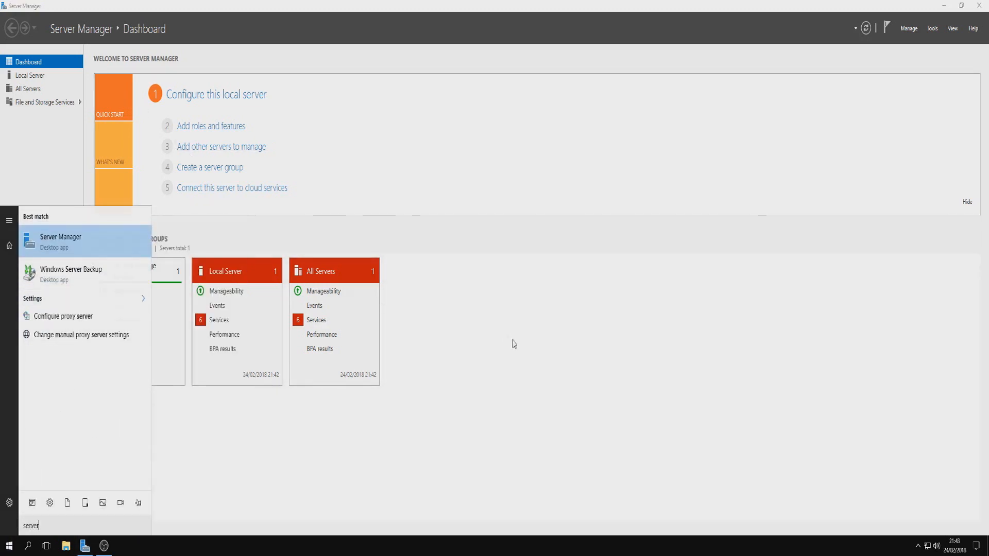
pyautogui.press('Return')
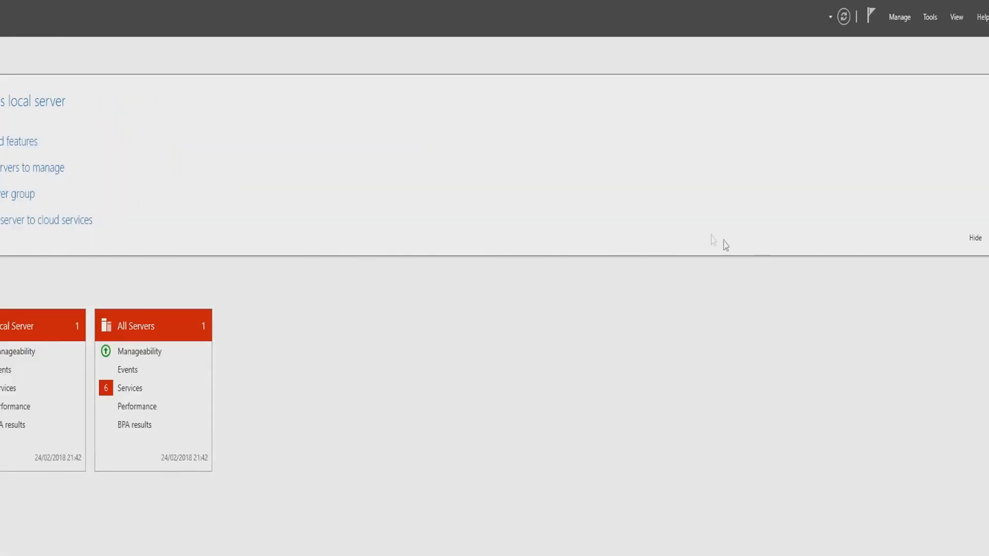
# Start adding roles and features with a role-based or feature-based installation on the server VirtualHost-01.
pyautogui.click(905, 19)
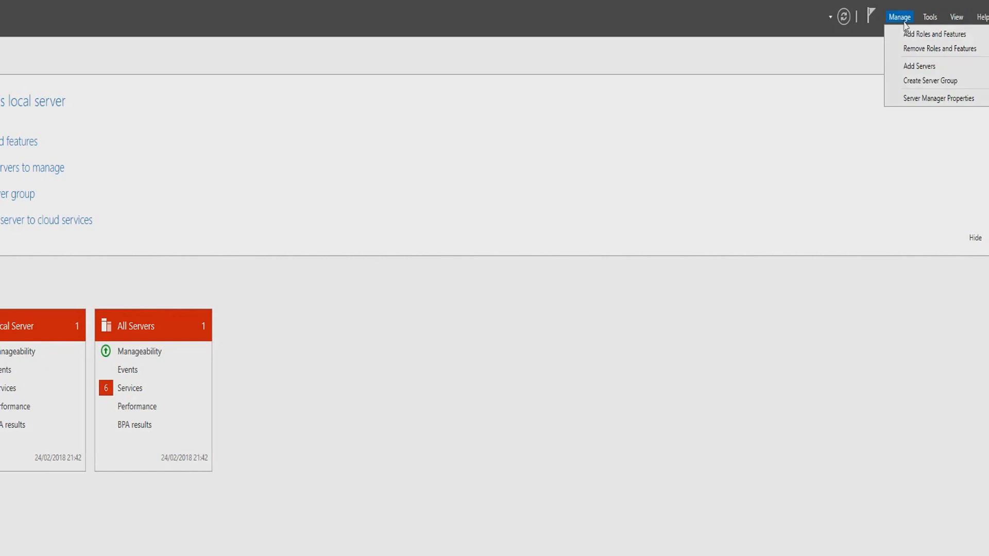
pyautogui.click(917, 36)
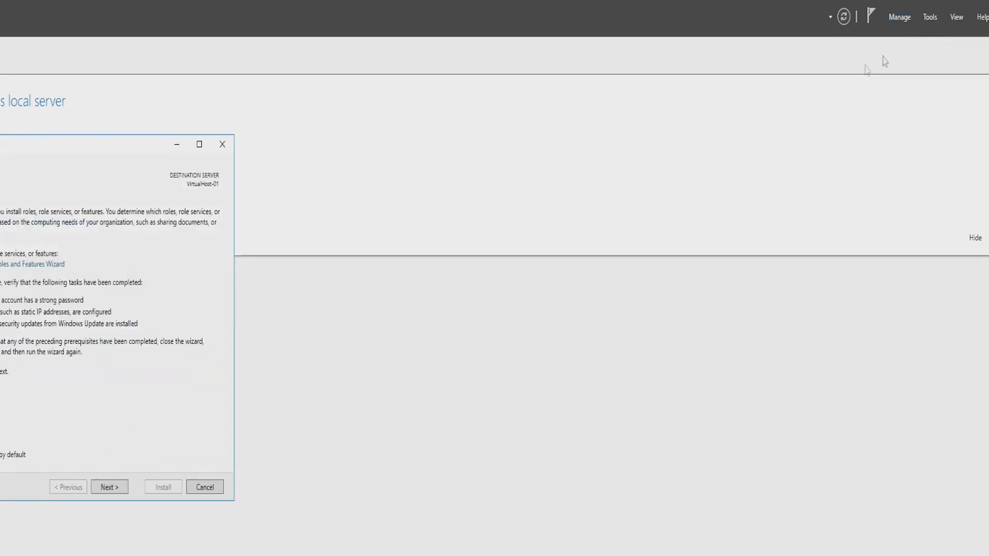
pyautogui.moveTo(61, 155); pyautogui.dragTo(320, 165)
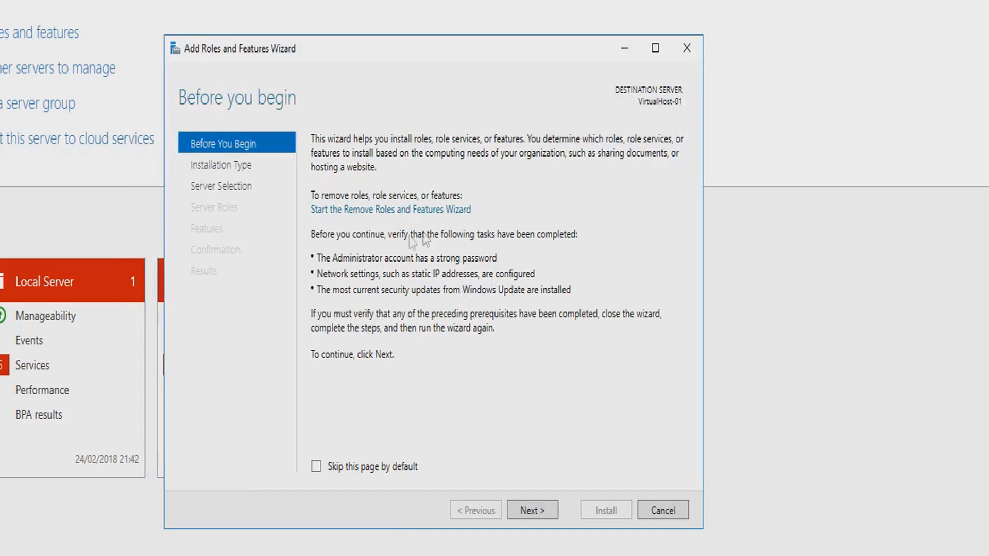
pyautogui.click(532, 511)
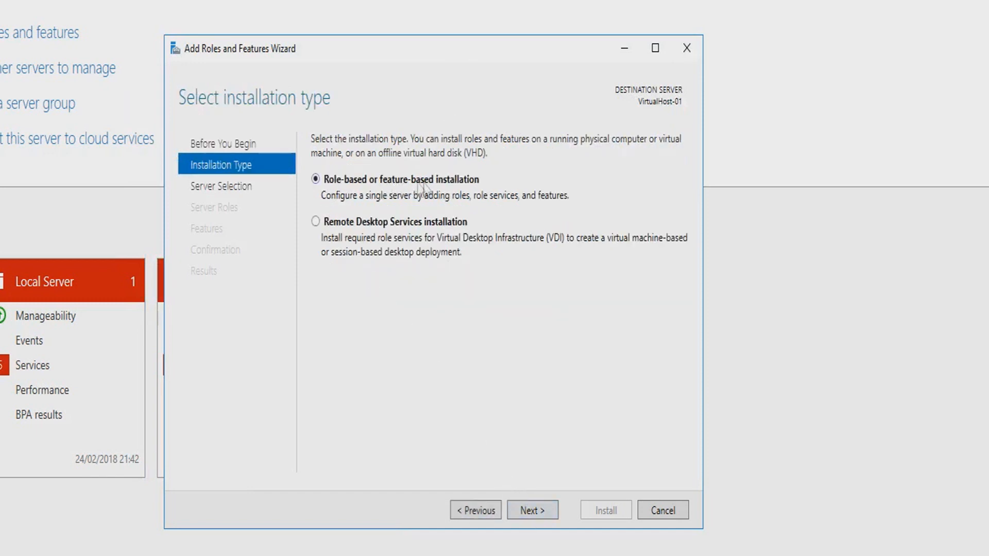
pyautogui.click(535, 511)
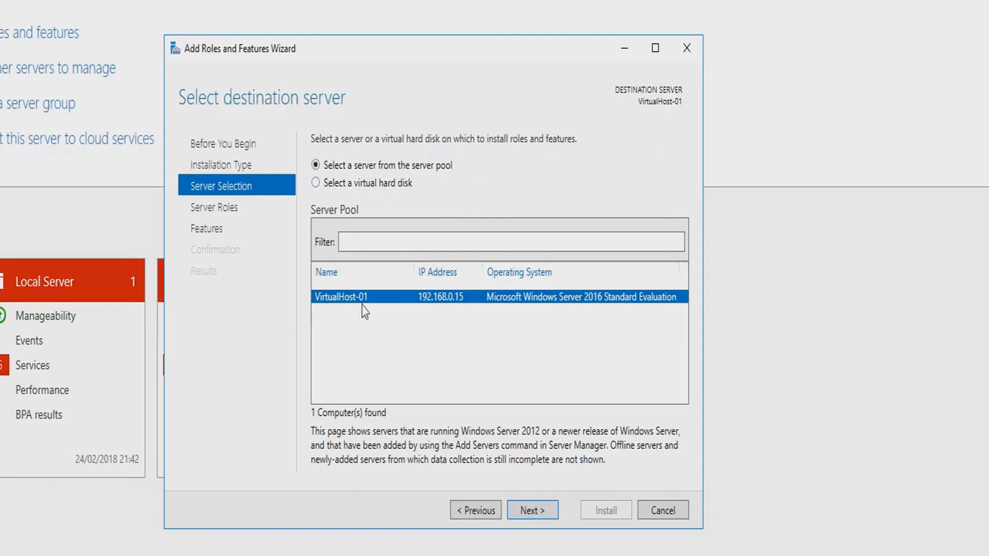
pyautogui.click(533, 514)
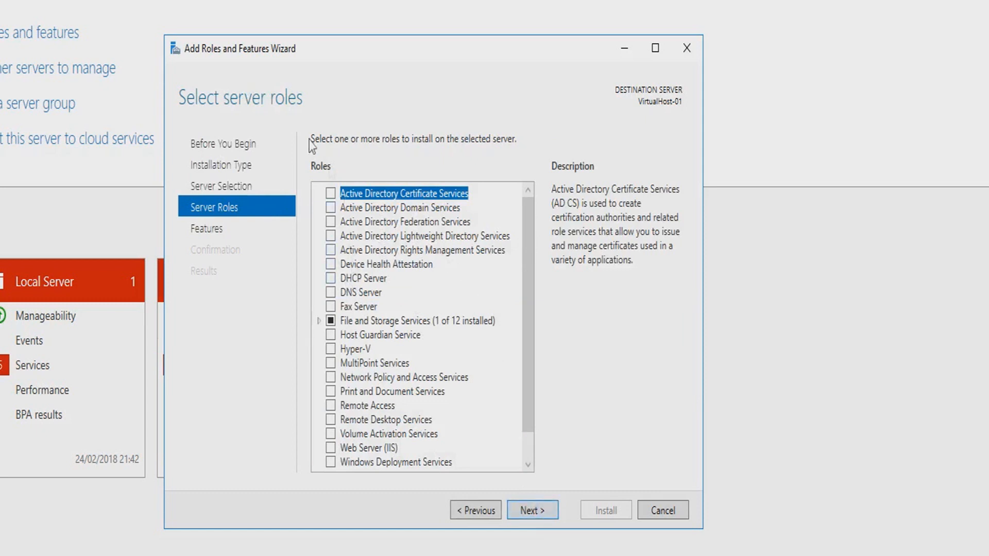
# Select the Hyper-V server role and add its required features, including the management tools.
pyautogui.scroll(-1, 525, 277)
pyautogui.moveTo(525, 277); pyautogui.dragTo(537, 232)
pyautogui.click(332, 350)
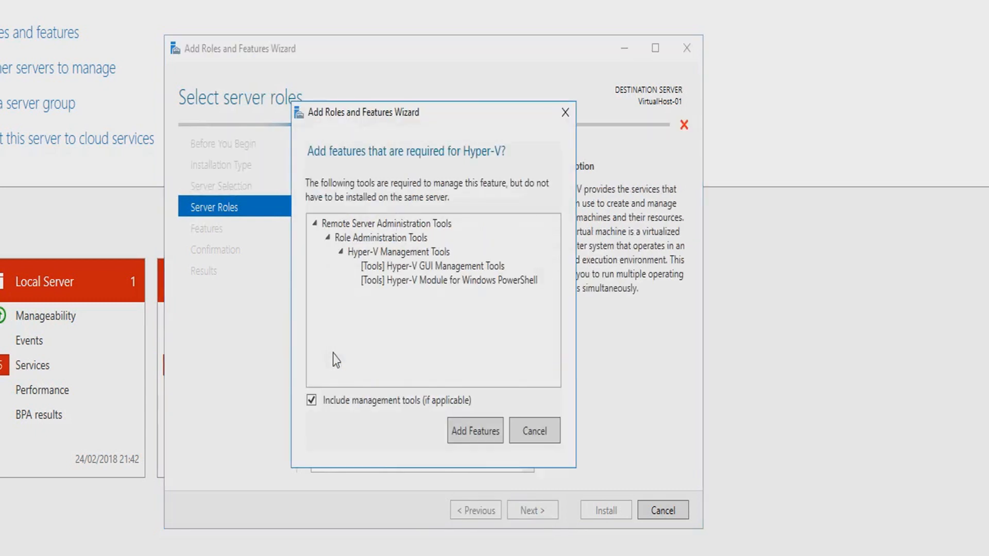
pyautogui.click(482, 429)
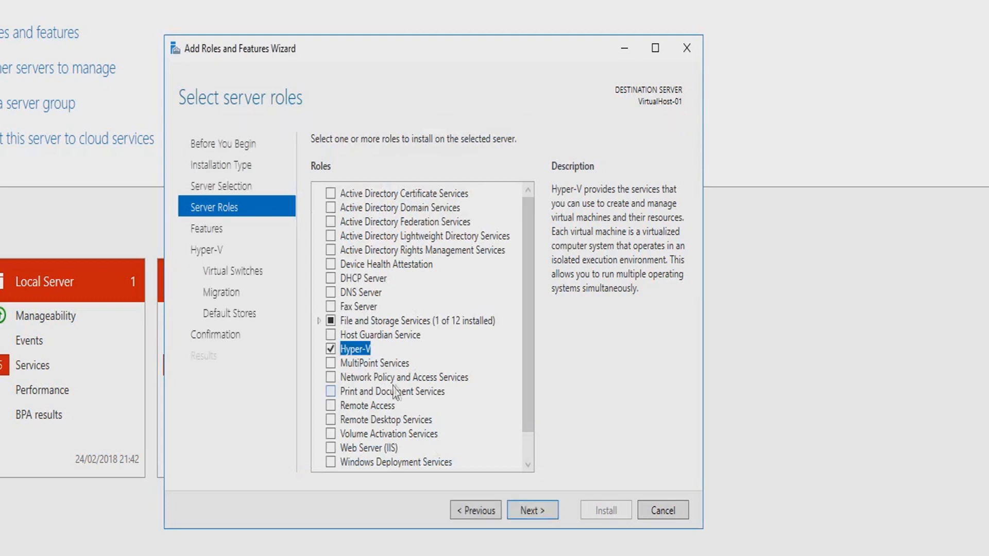
# Accept the default features and choose the Ethernet adapter for Hyper-V's virtual switch.
pyautogui.click(534, 510)
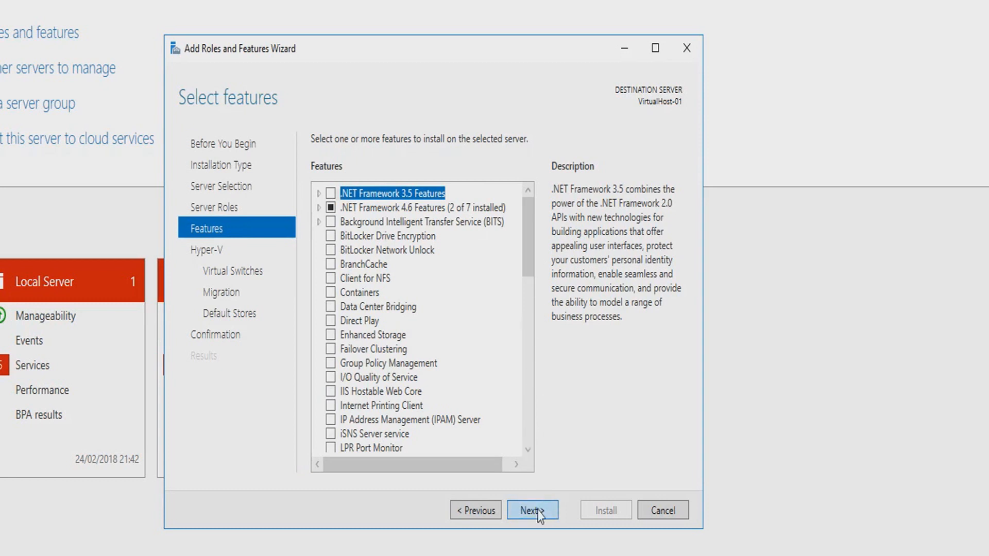
pyautogui.click(537, 510)
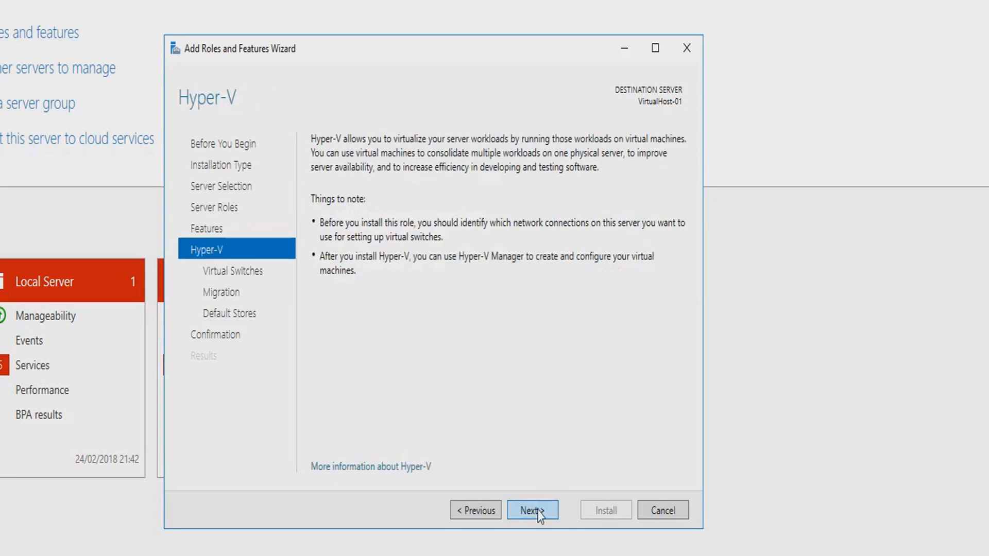
pyautogui.click(537, 510)
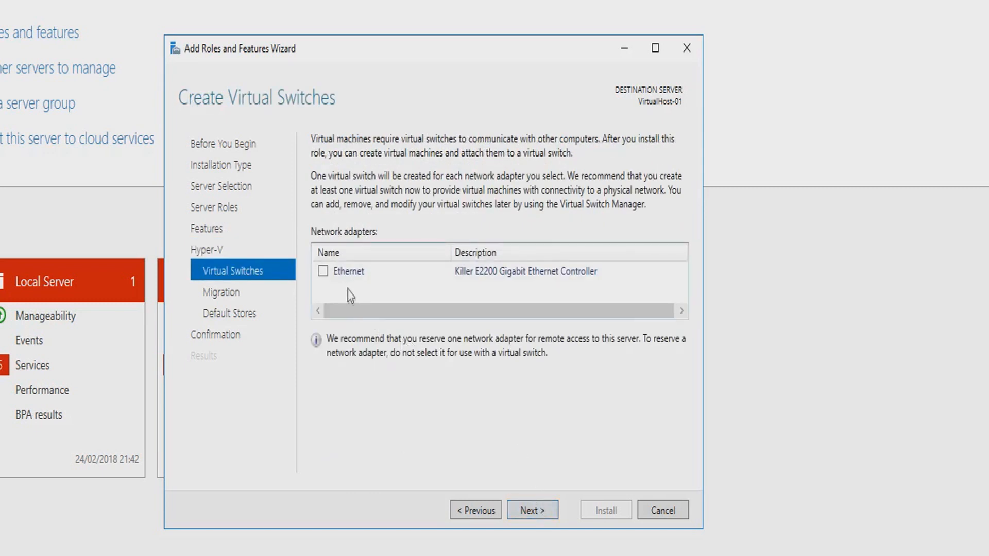
pyautogui.click(323, 271)
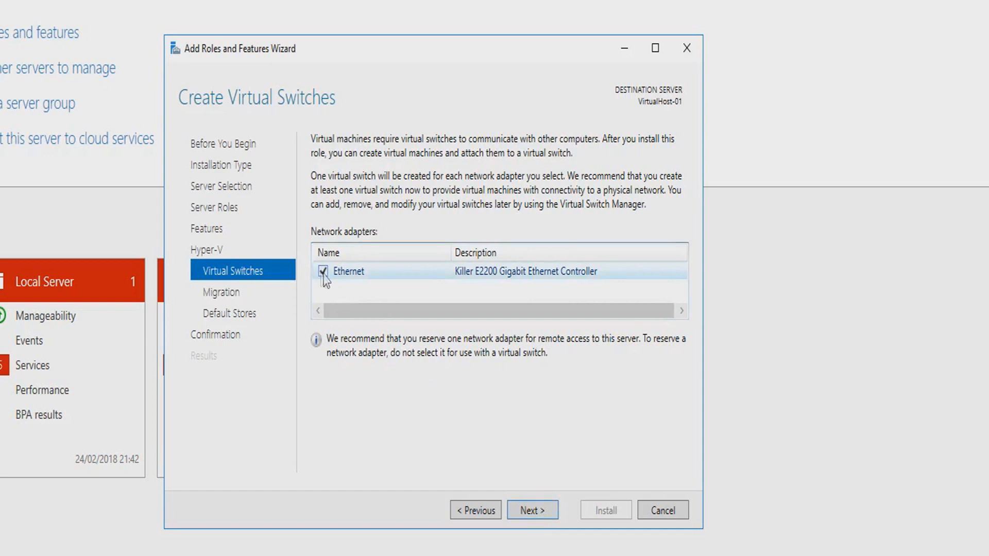
pyautogui.click(551, 514)
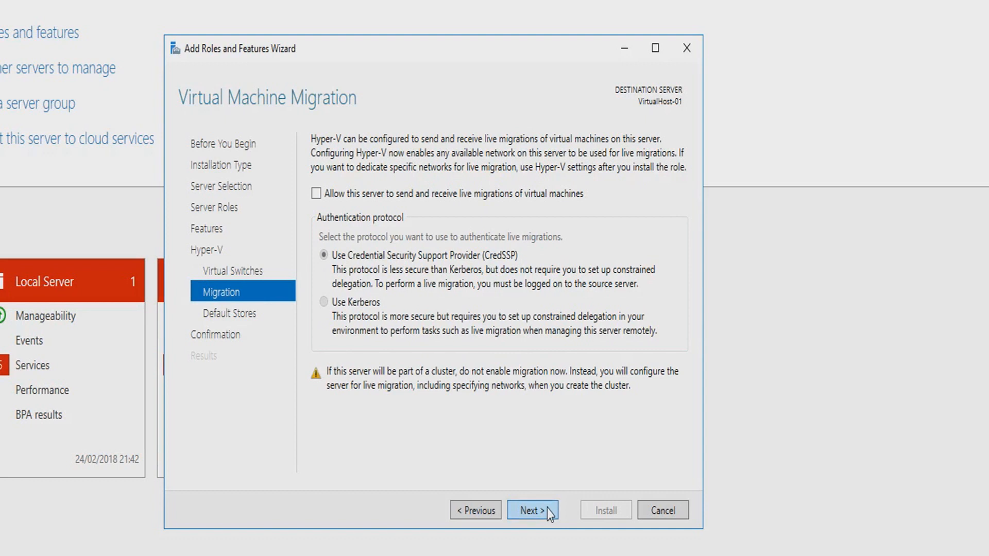
# Accept the default migration settings and set the default location for virtual hard disk files to C:\.
pyautogui.click(550, 514)
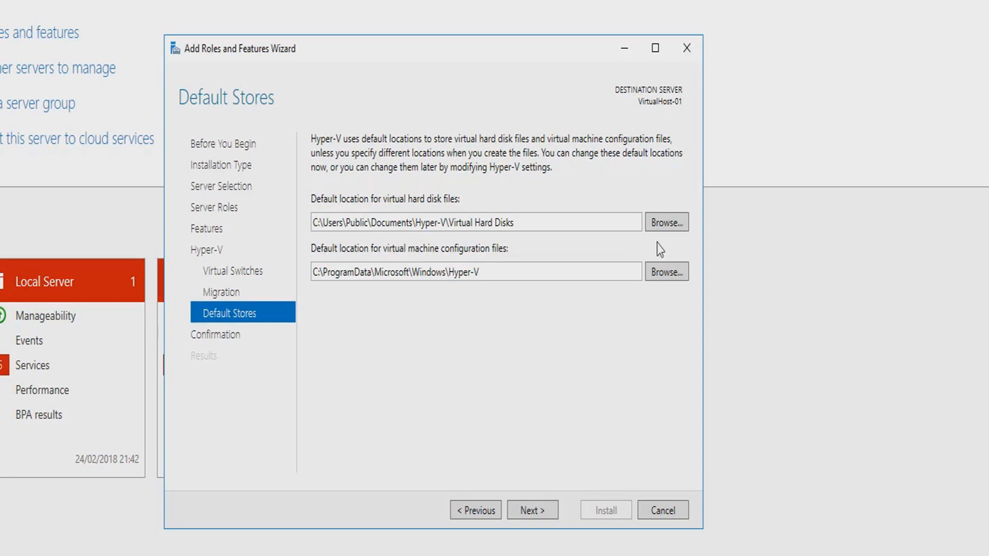
pyautogui.click(662, 227)
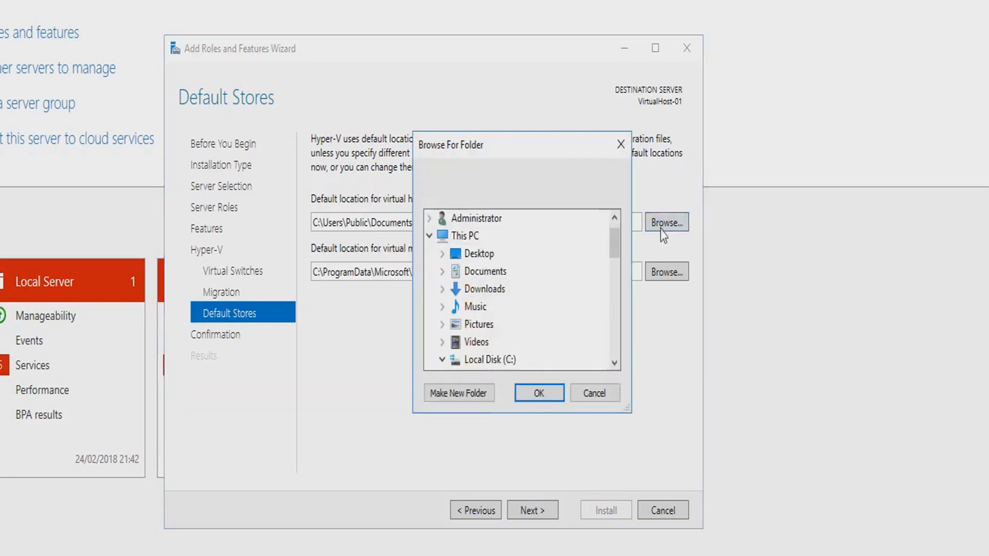
pyautogui.click(429, 235)
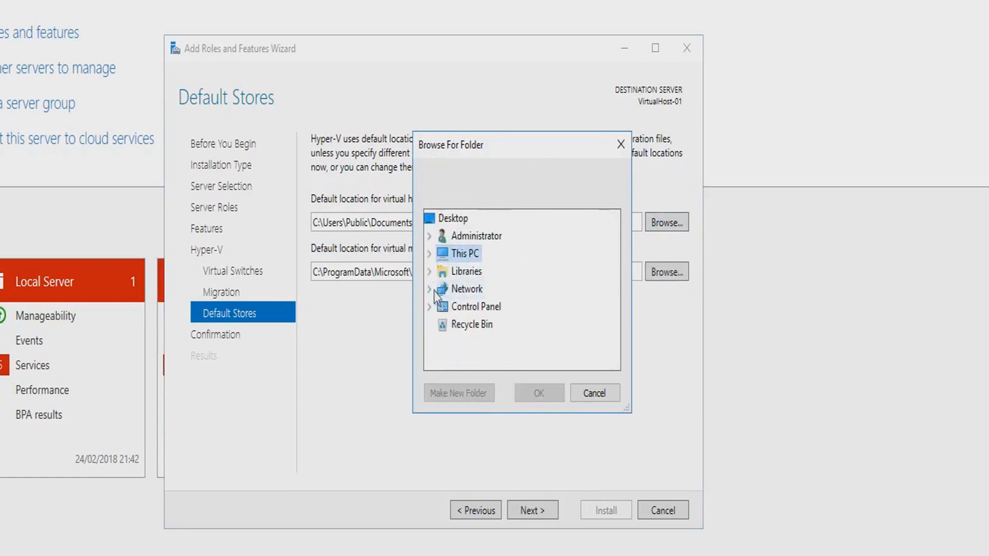
pyautogui.click(430, 254)
pyautogui.scroll(-2, 505, 298)
pyautogui.click(442, 236)
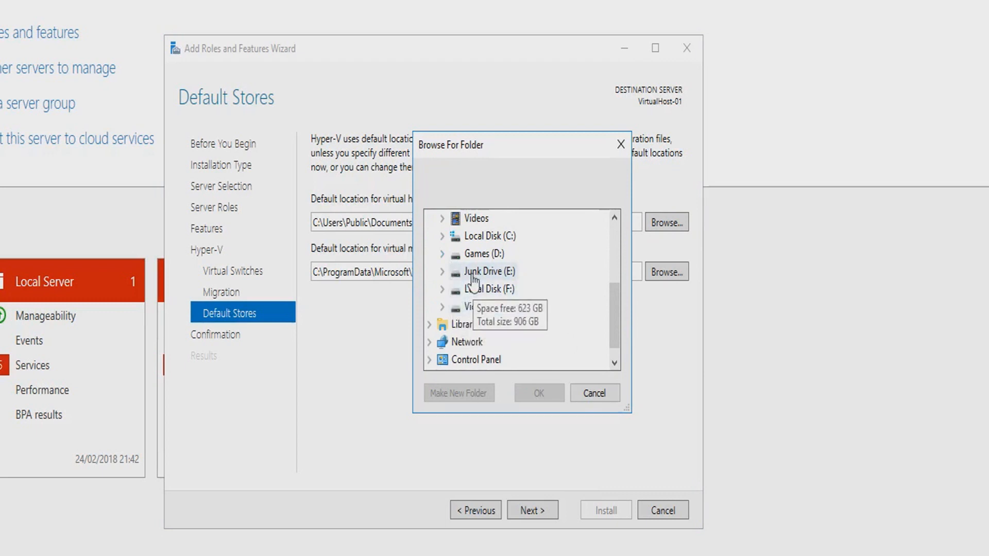
pyautogui.click(467, 242)
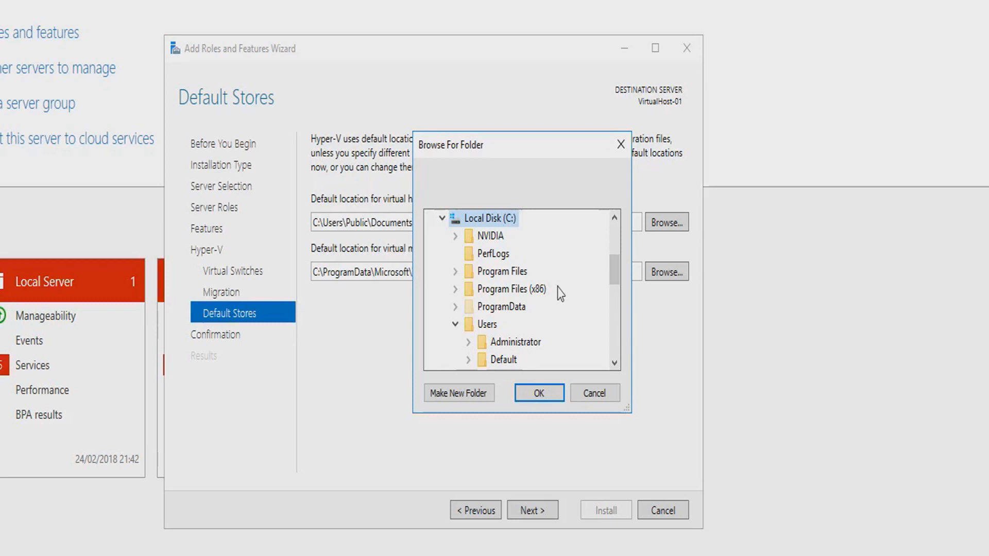
pyautogui.click(539, 392)
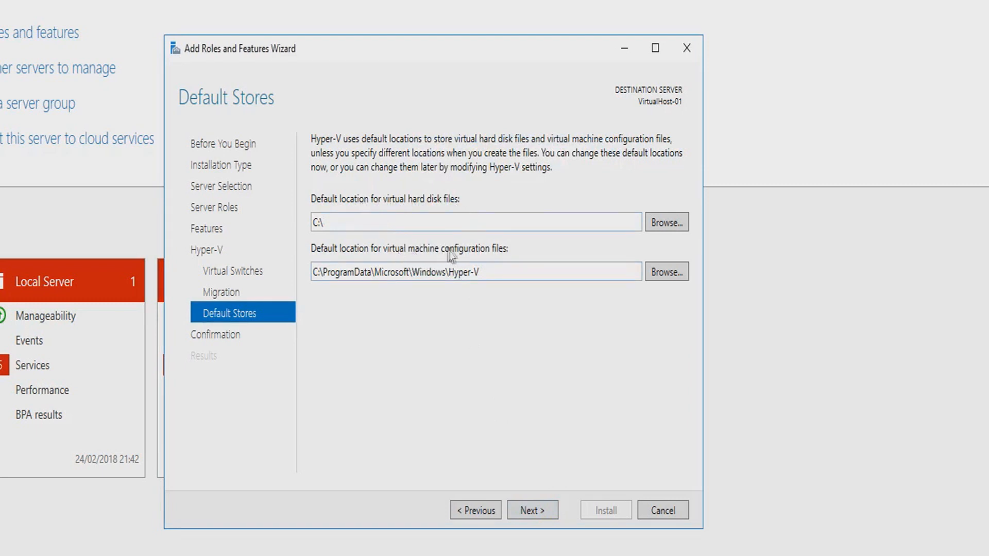
# Install the Hyper-V role with its management tools and close the wizard.
pyautogui.click(541, 509)
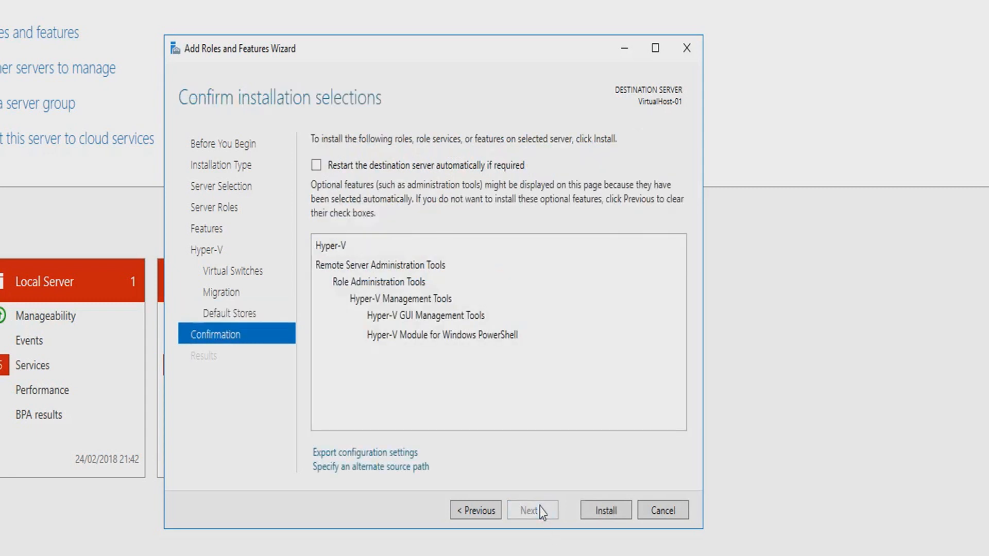
pyautogui.click(607, 512)
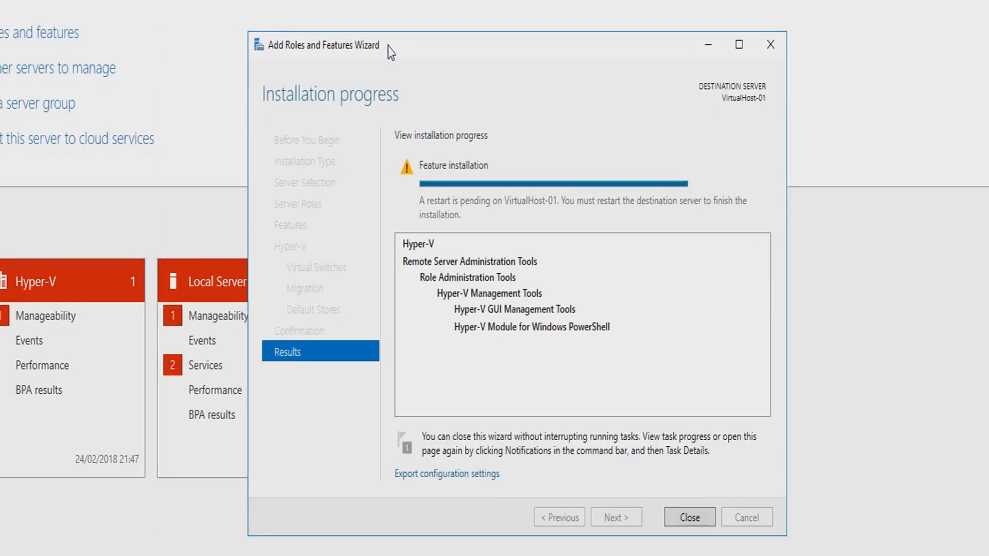
pyautogui.click(690, 513)
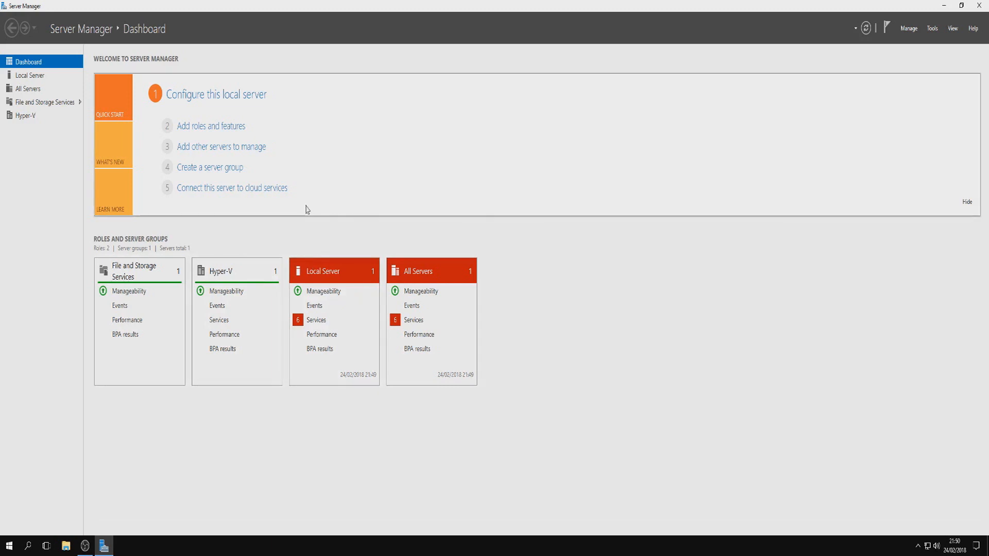
# Open Hyper-V Manager from the Windows Administrative Tools.
pyautogui.click(932, 32)
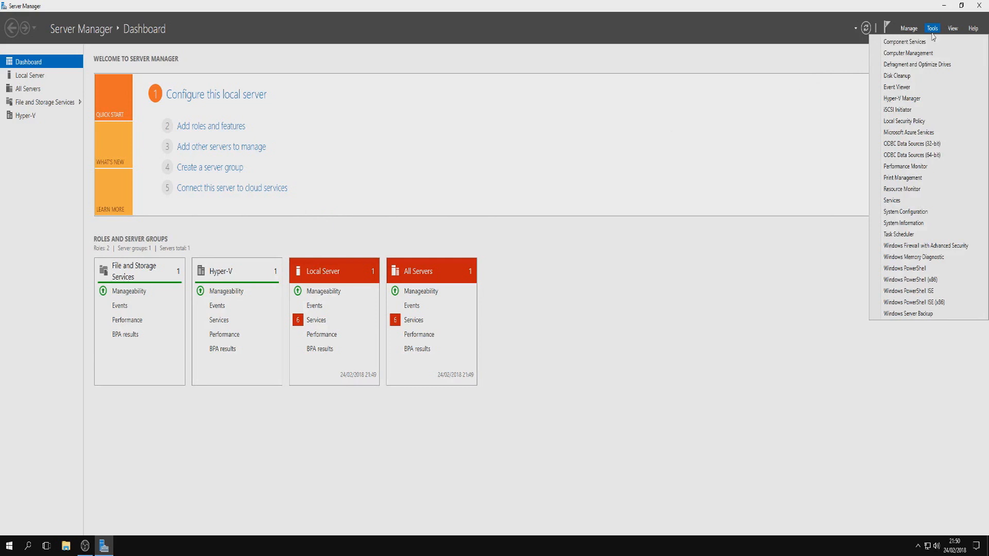
pyautogui.click(717, 339)
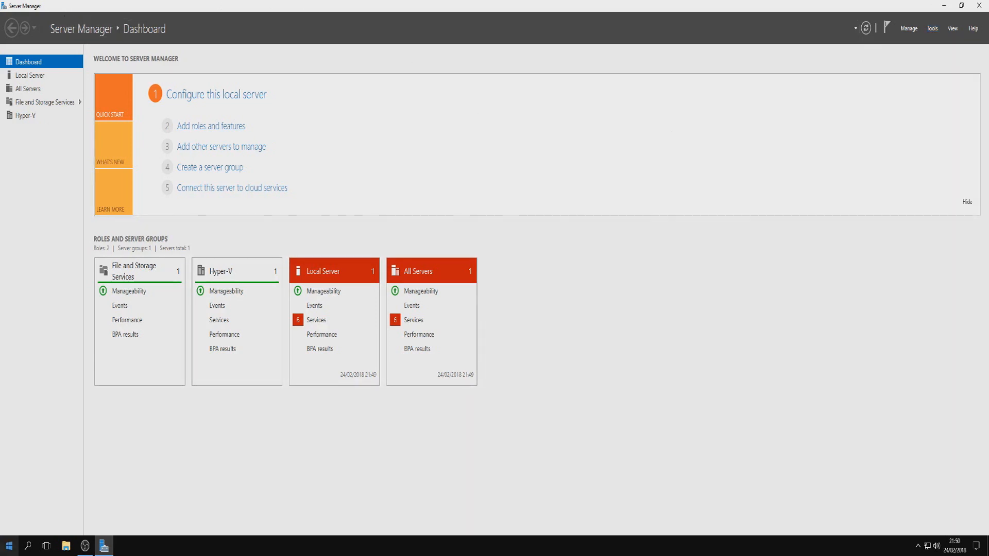
pyautogui.click(8, 546)
pyautogui.scroll(-5, 62, 474)
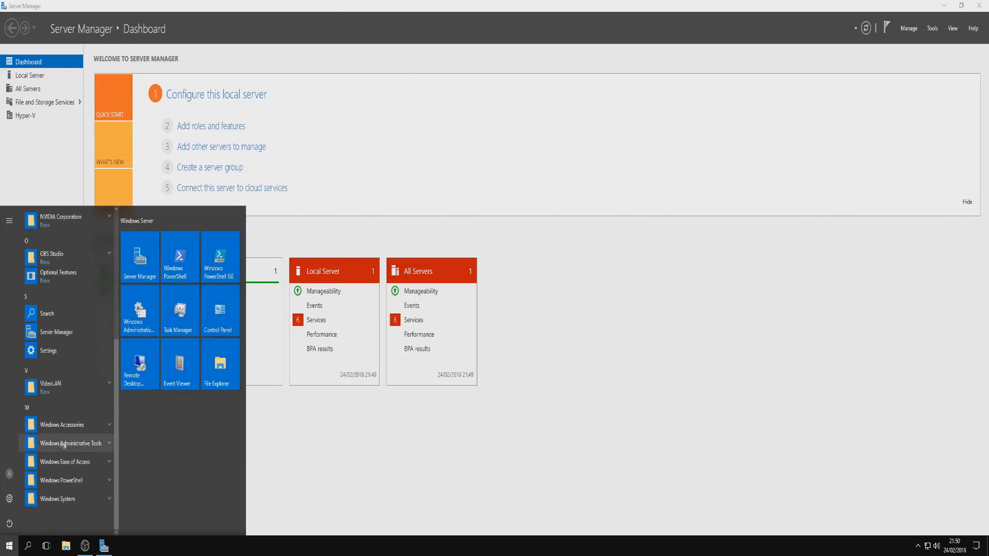
pyautogui.click(80, 444)
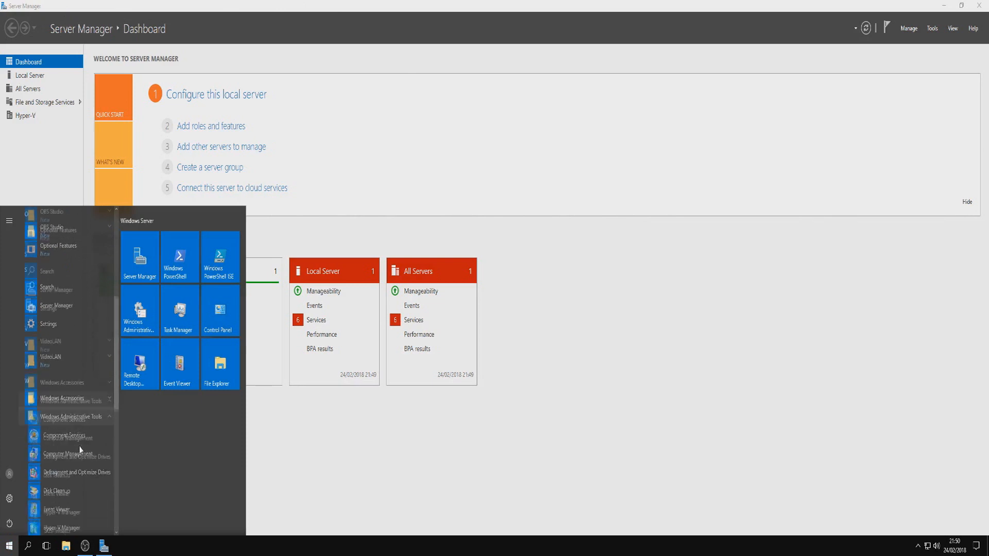
pyautogui.click(62, 456)
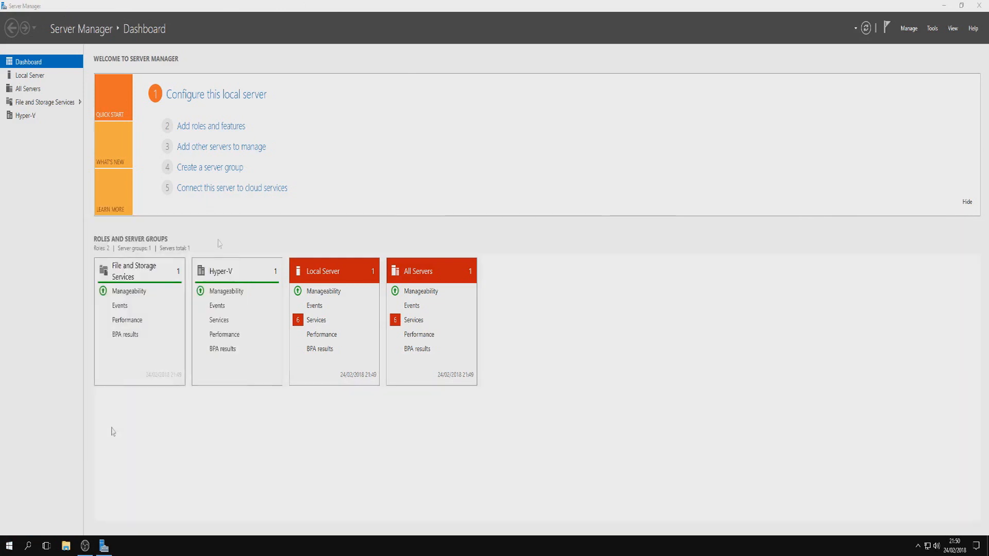
# Move the Hyper-V Manager window toward the middle of the desktop and enlarge it.
pyautogui.moveTo(229, 107); pyautogui.dragTo(432, 67)
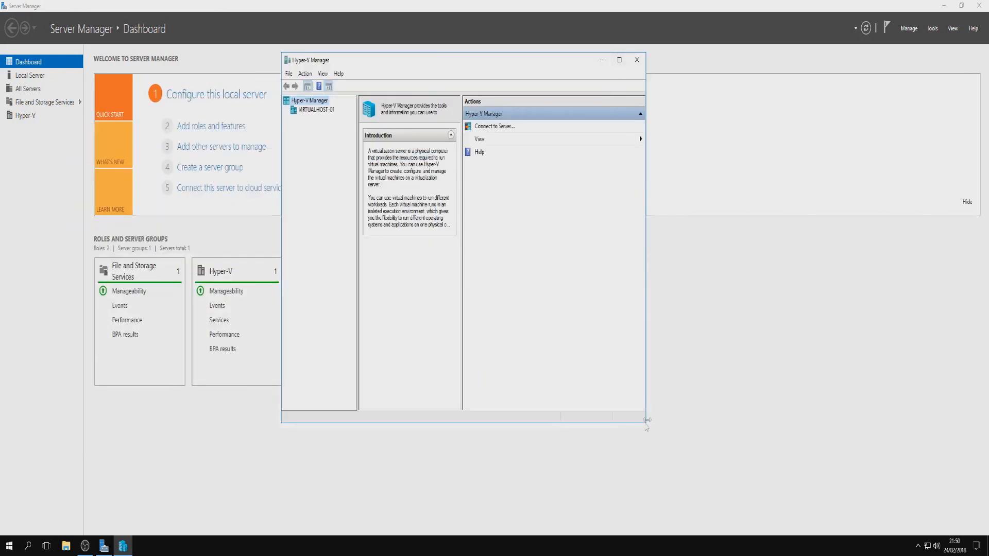
pyautogui.moveTo(644, 425); pyautogui.dragTo(781, 464)
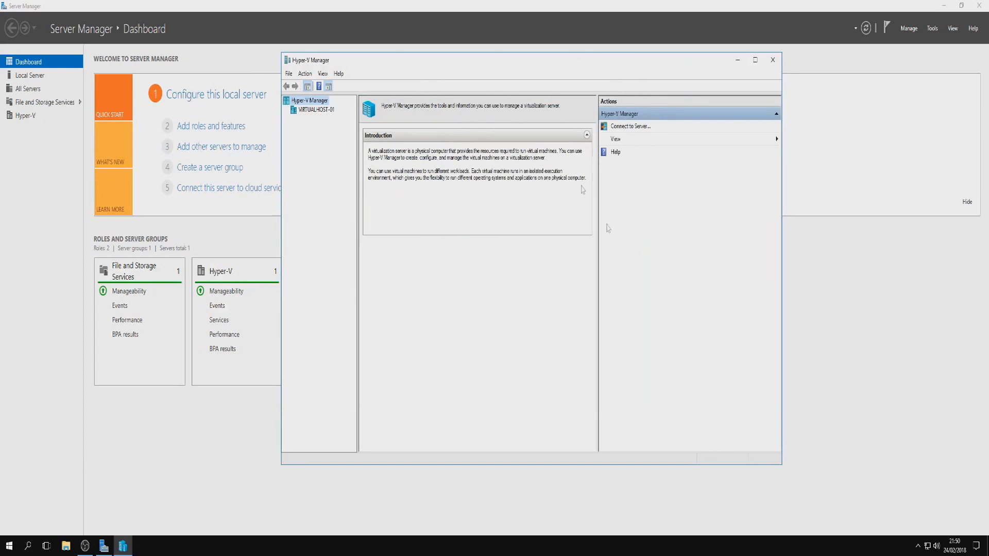
pyautogui.moveTo(458, 57); pyautogui.dragTo(442, 58)
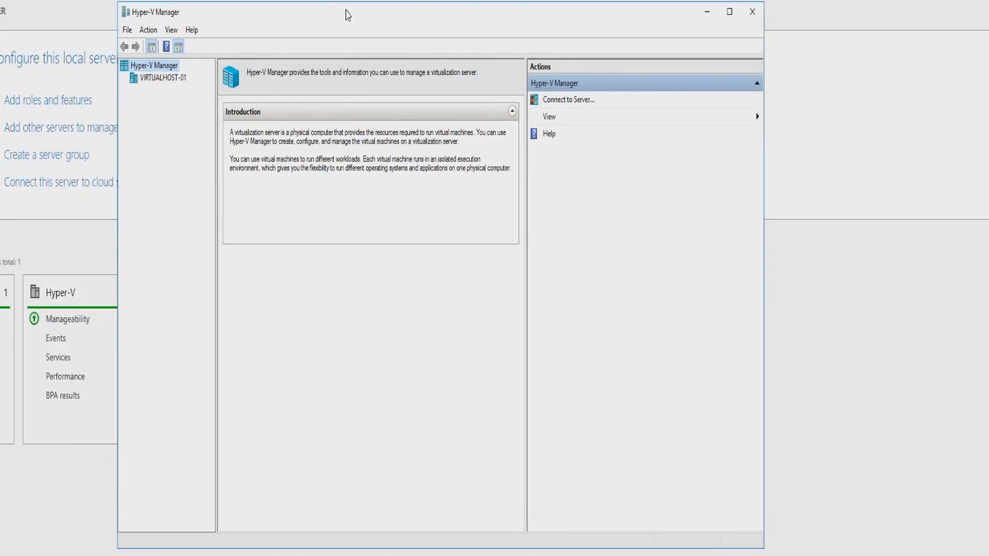
# Select the VIRTUALHOST-01 host and open its Hyper-V Settings.
pyautogui.rightClick(166, 68)
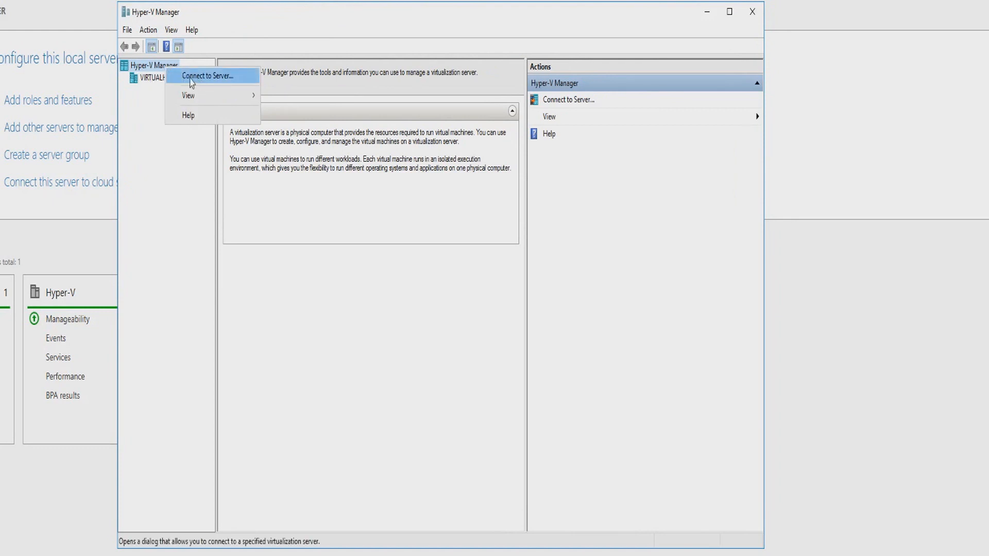
pyautogui.click(147, 80)
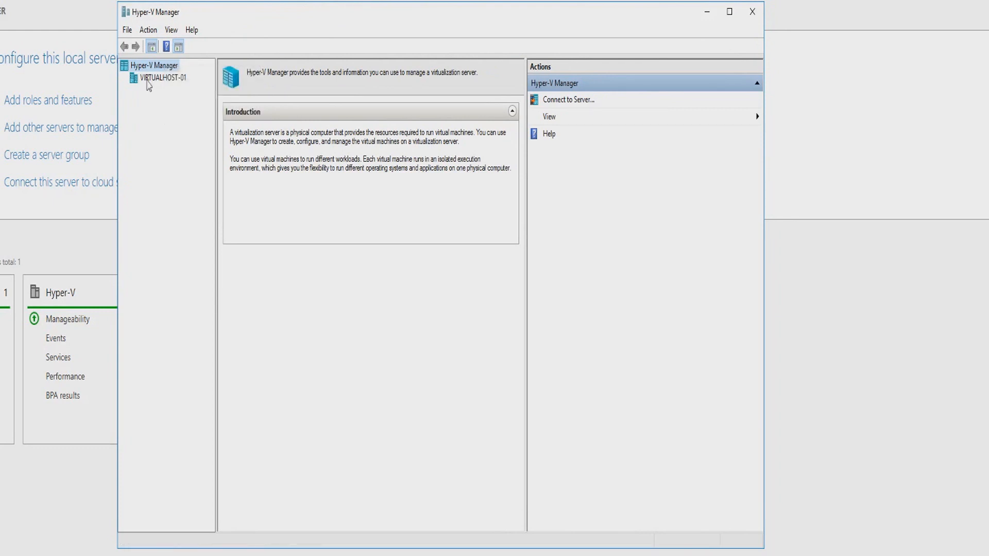
pyautogui.click(150, 79)
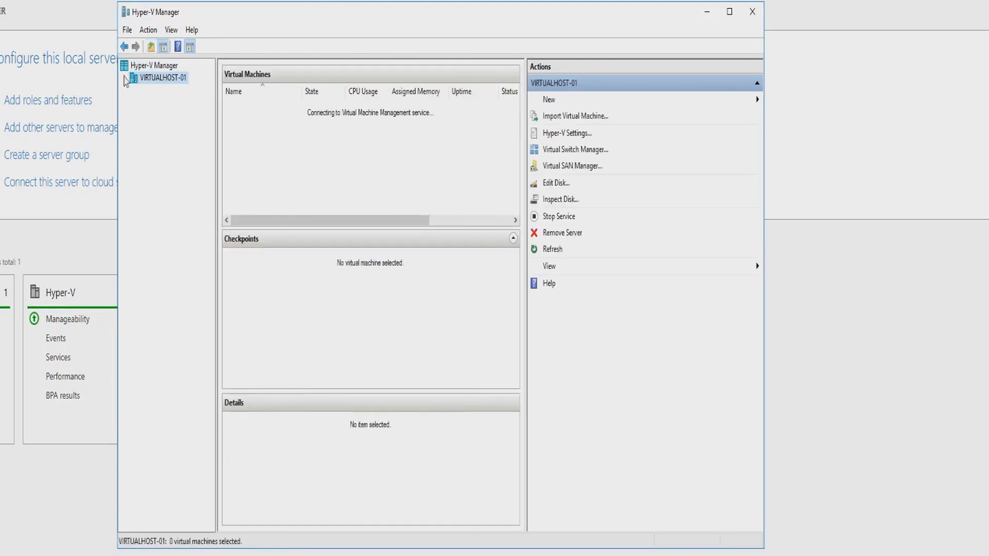
pyautogui.rightClick(152, 84)
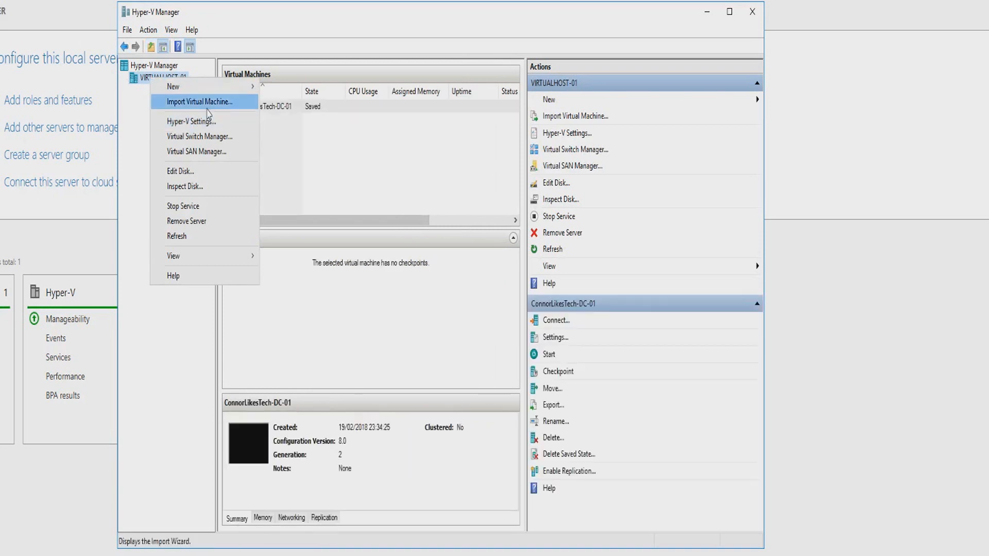
pyautogui.click(238, 122)
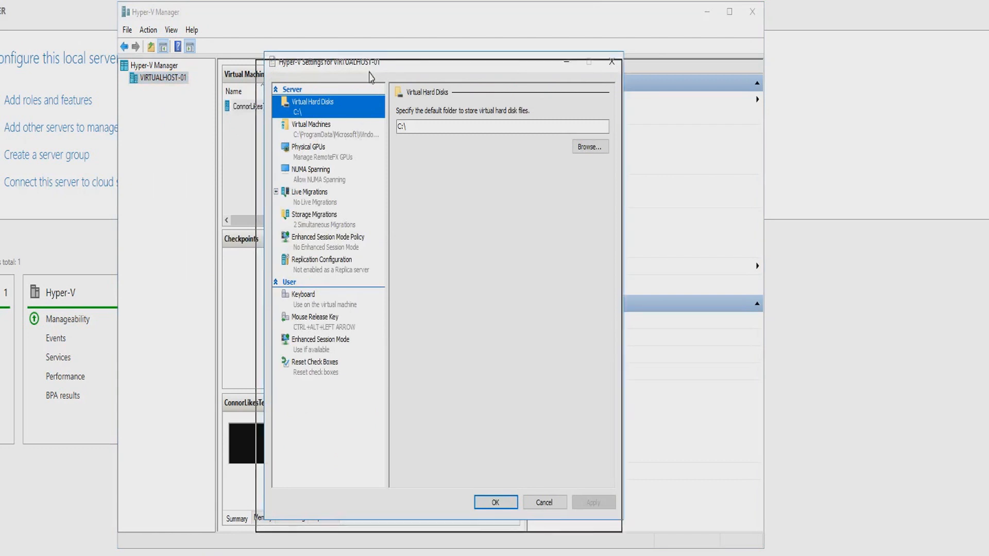
pyautogui.moveTo(374, 63); pyautogui.dragTo(369, 73)
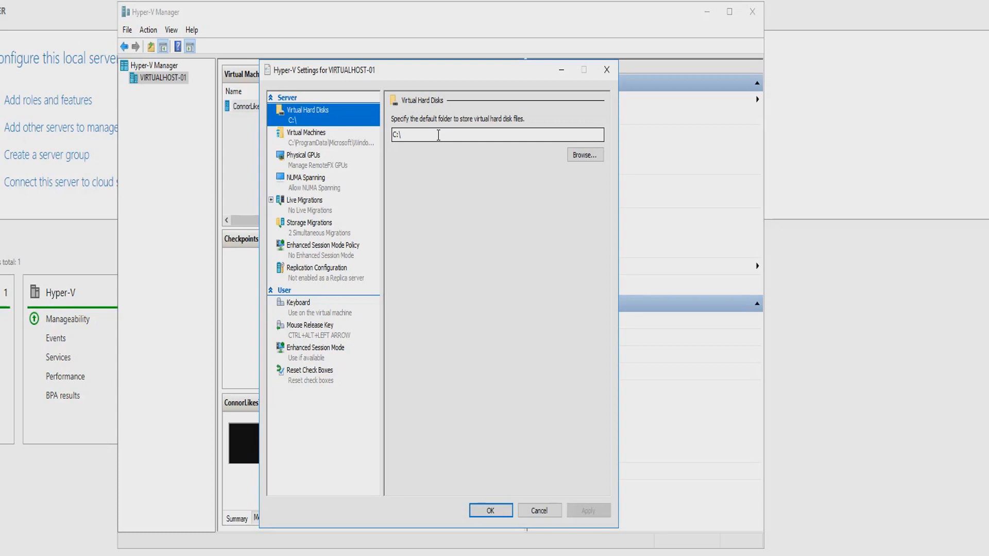
# Review the Hyper-V Settings pages from Virtual Machines, GPUs and migrations through replication and the user options, then close the settings.
pyautogui.click(350, 140)
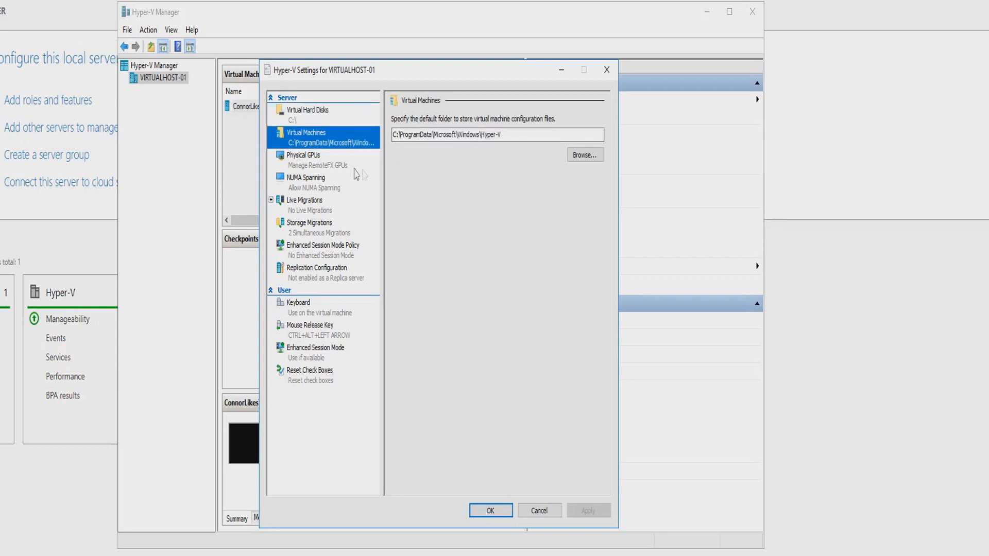
pyautogui.click(333, 168)
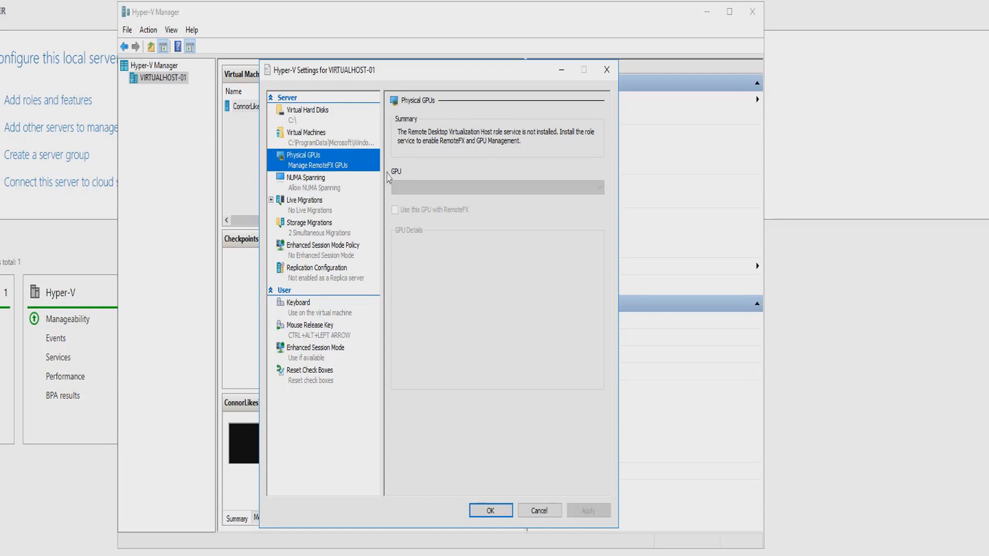
pyautogui.click(333, 186)
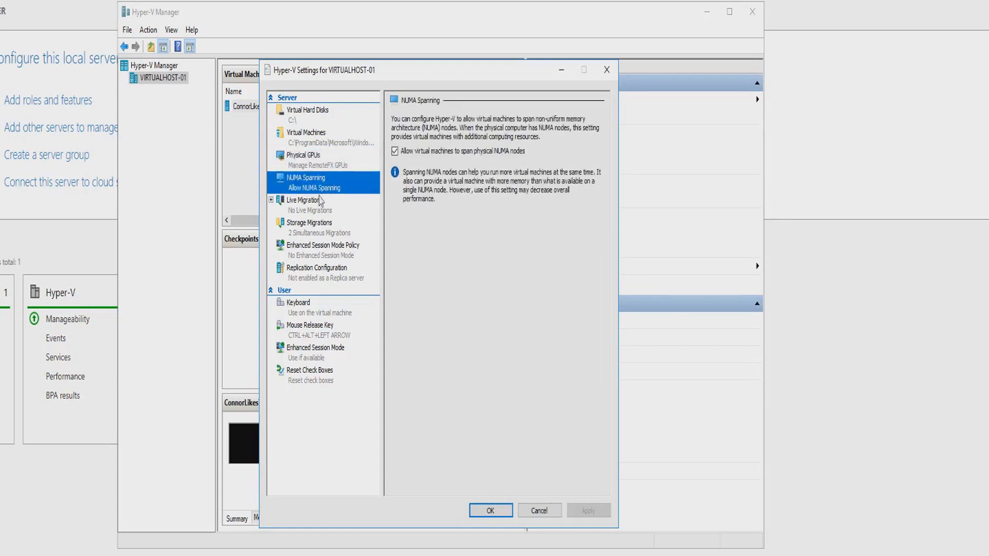
pyautogui.click(314, 210)
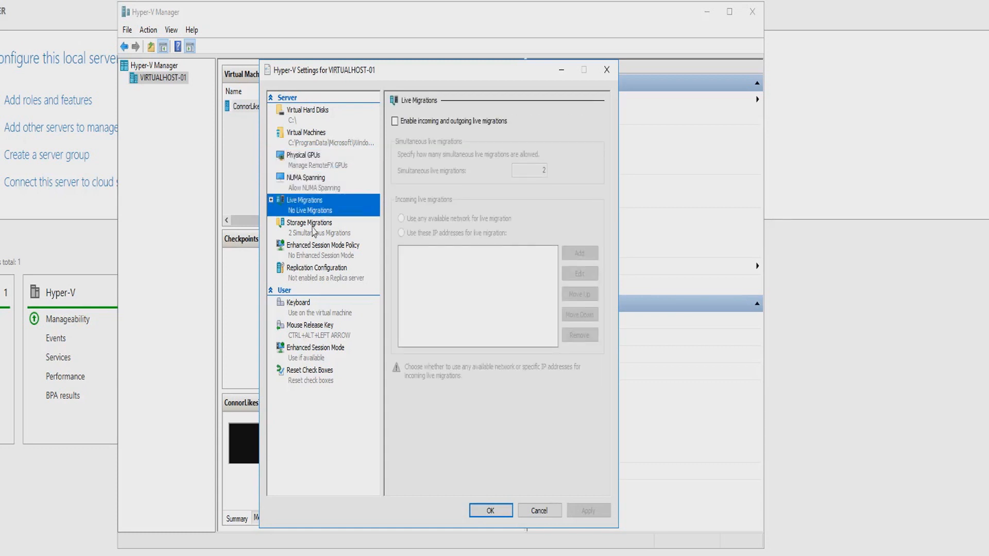
pyautogui.click(314, 231)
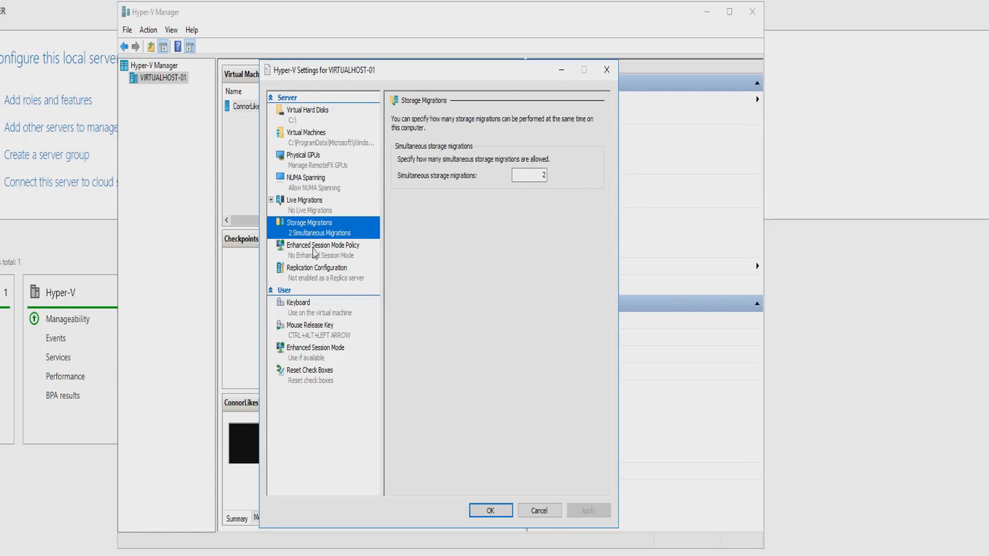
pyautogui.click(315, 252)
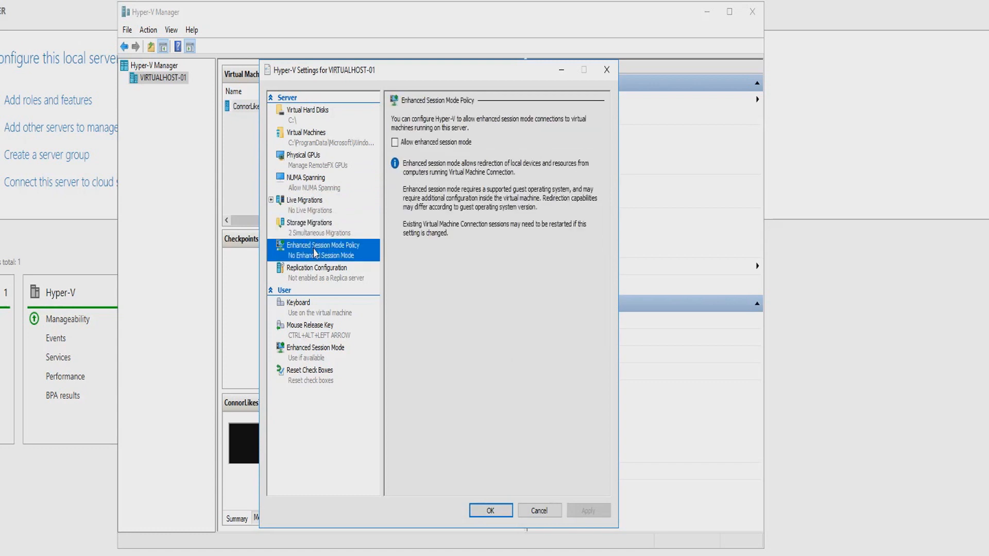
pyautogui.click(318, 281)
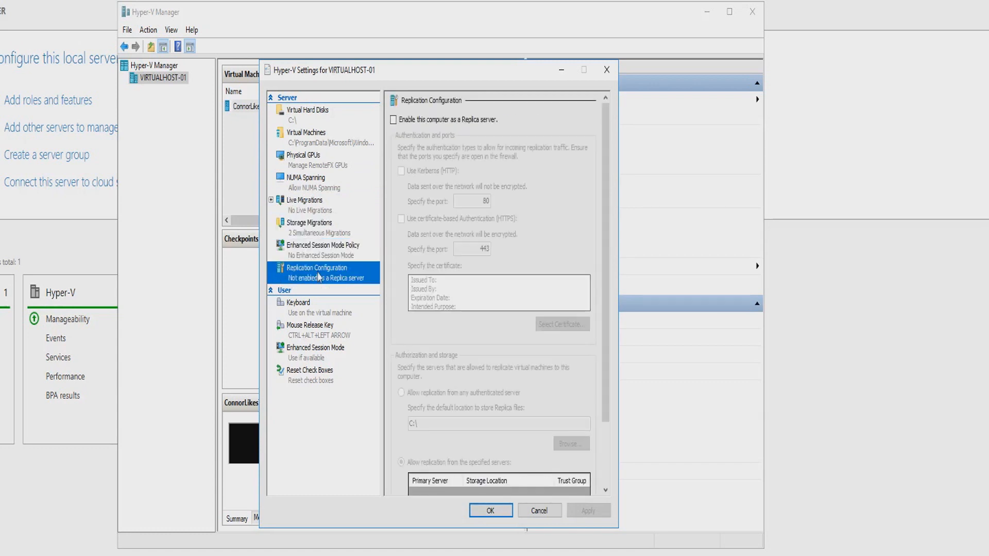
pyautogui.click(311, 307)
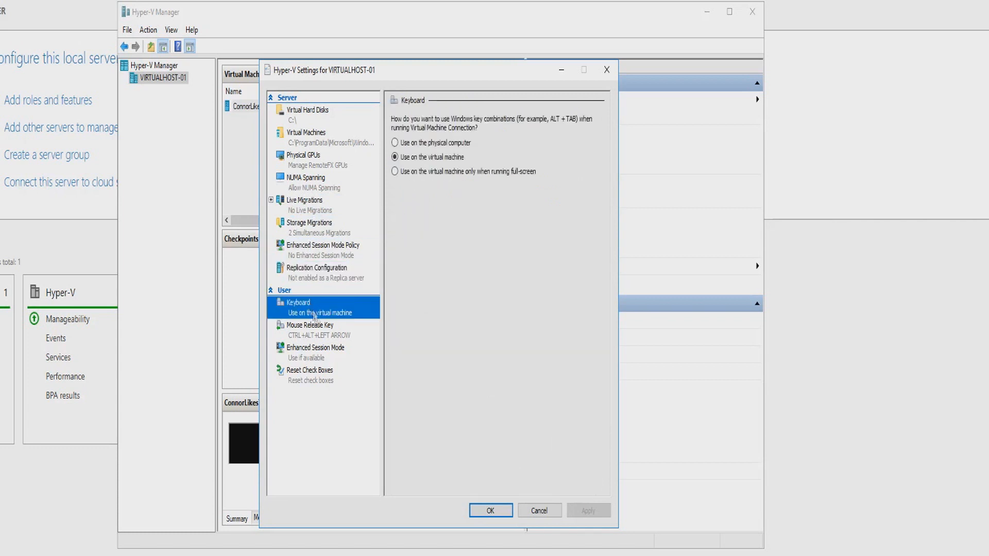
pyautogui.click(319, 328)
pyautogui.click(324, 352)
pyautogui.click(326, 373)
pyautogui.press('Return')
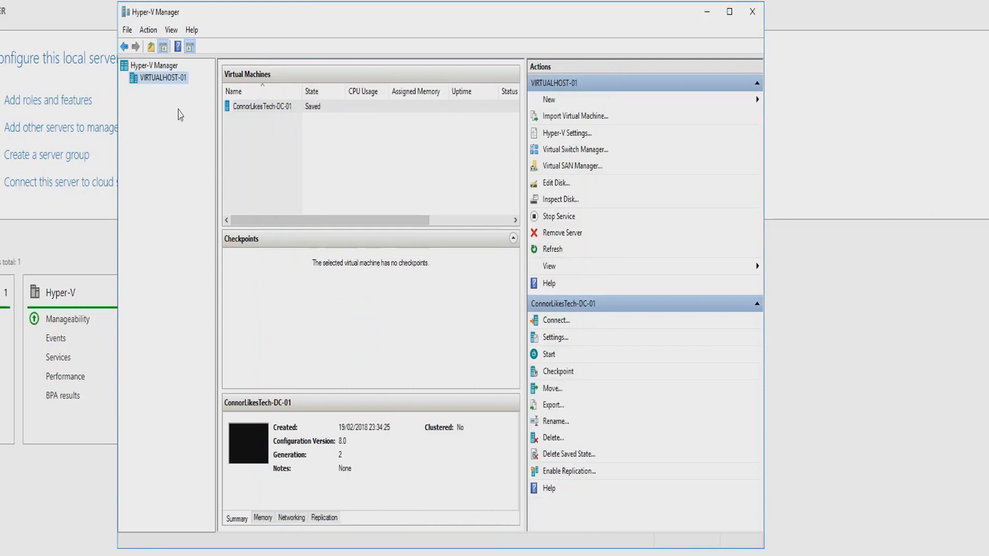
# Widen the Hyper-V Manager window and delete the ConnorLikesTech-DC-01 virtual machine from the host.
pyautogui.moveTo(764, 549); pyautogui.dragTo(800, 555)
pyautogui.click(298, 107)
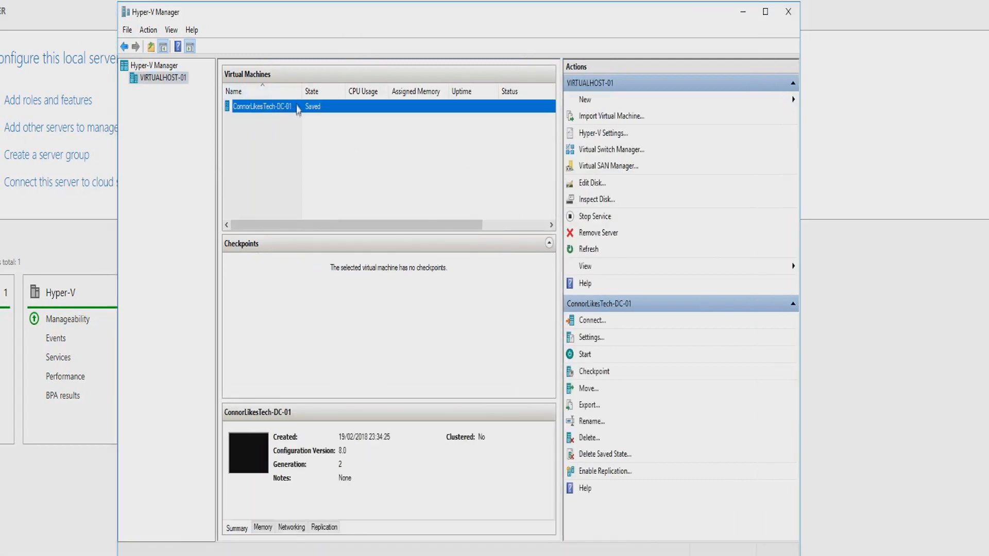
pyautogui.moveTo(302, 91); pyautogui.dragTo(307, 91)
pyautogui.rightClick(274, 107)
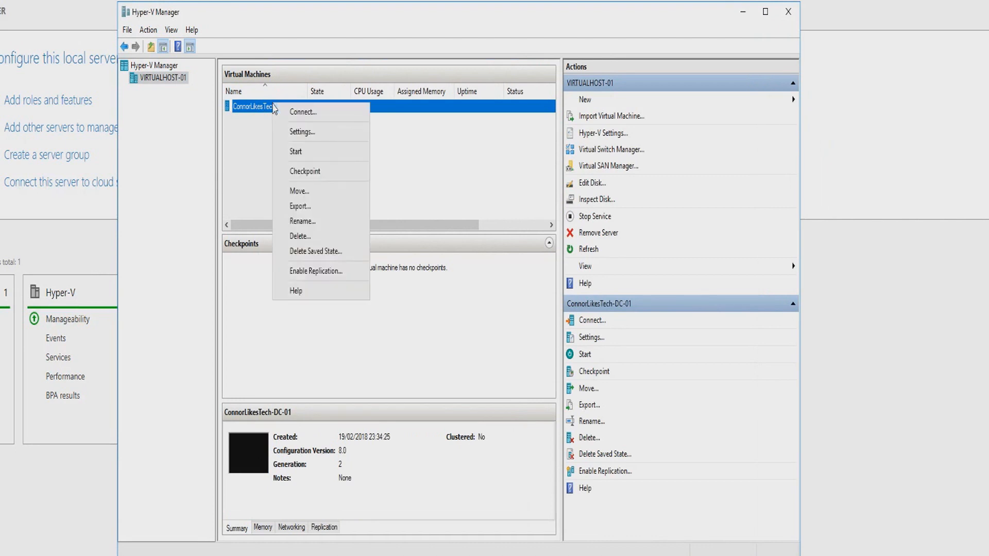
pyautogui.click(309, 236)
pyautogui.click(470, 298)
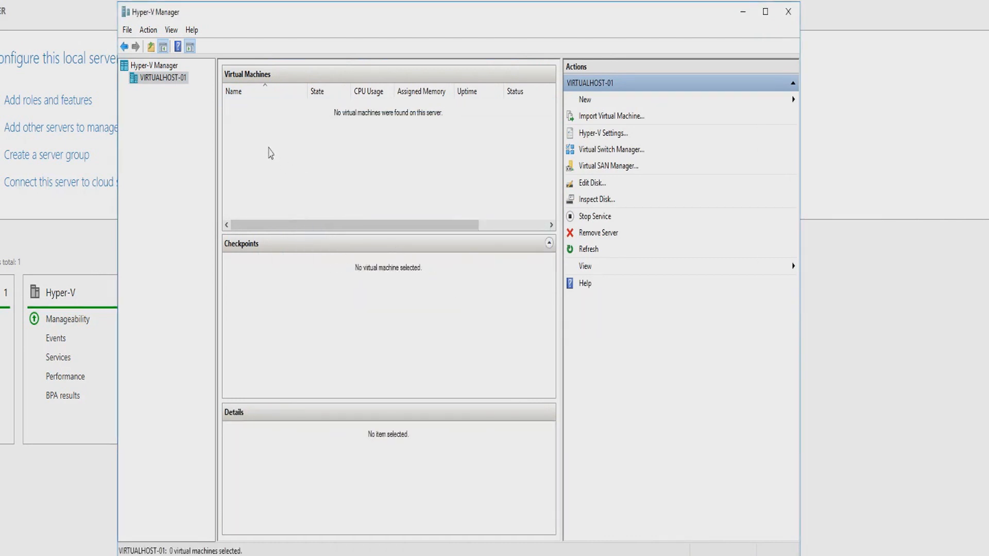
pyautogui.rightClick(169, 81)
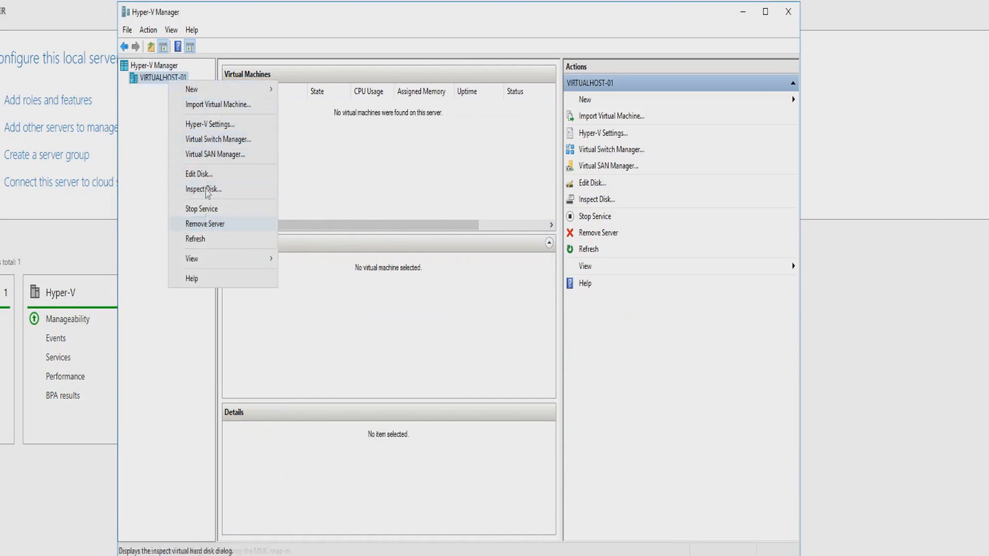
pyautogui.click(336, 139)
pyautogui.moveTo(265, 121); pyautogui.dragTo(517, 204)
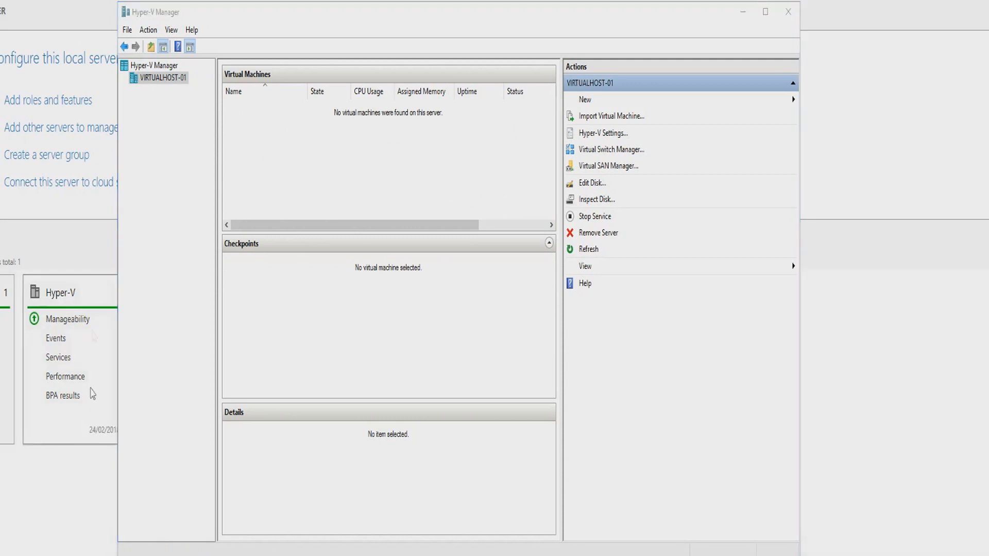
# Open File Explorer and browse to C:\ProgramData\Microsoft.
pyautogui.press('super+e')
pyautogui.click(491, 207)
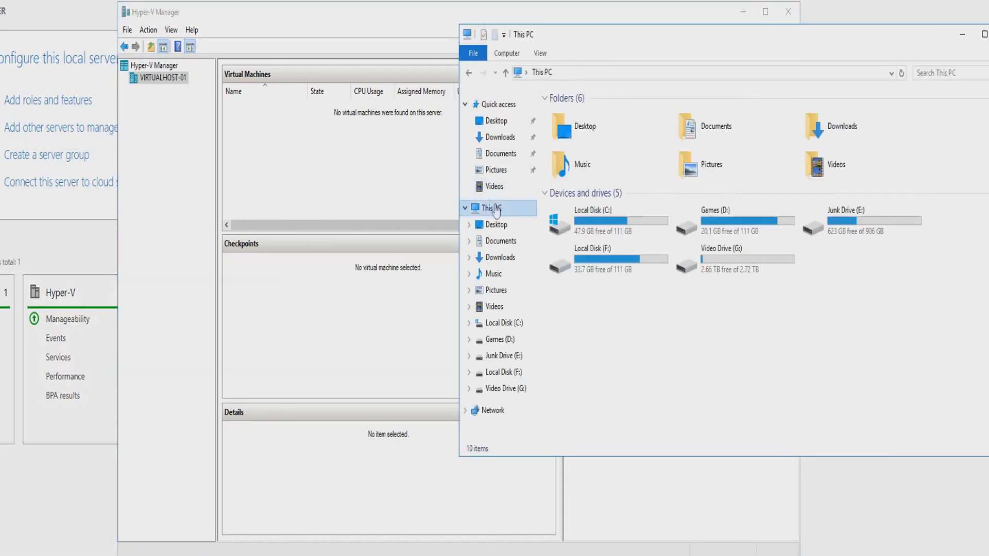
pyautogui.doubleClick(609, 238)
pyautogui.moveTo(721, 34); pyautogui.dragTo(702, 98)
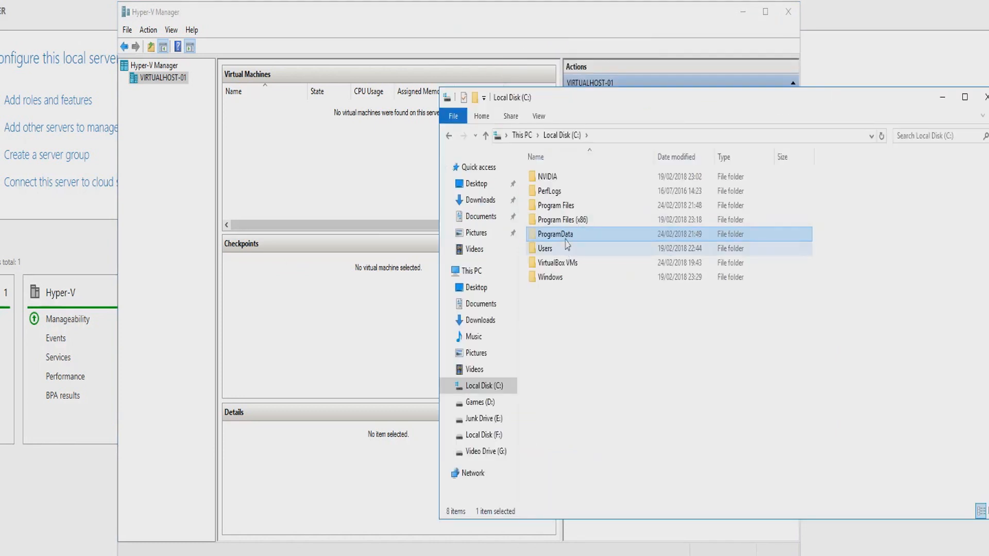
pyautogui.doubleClick(564, 238)
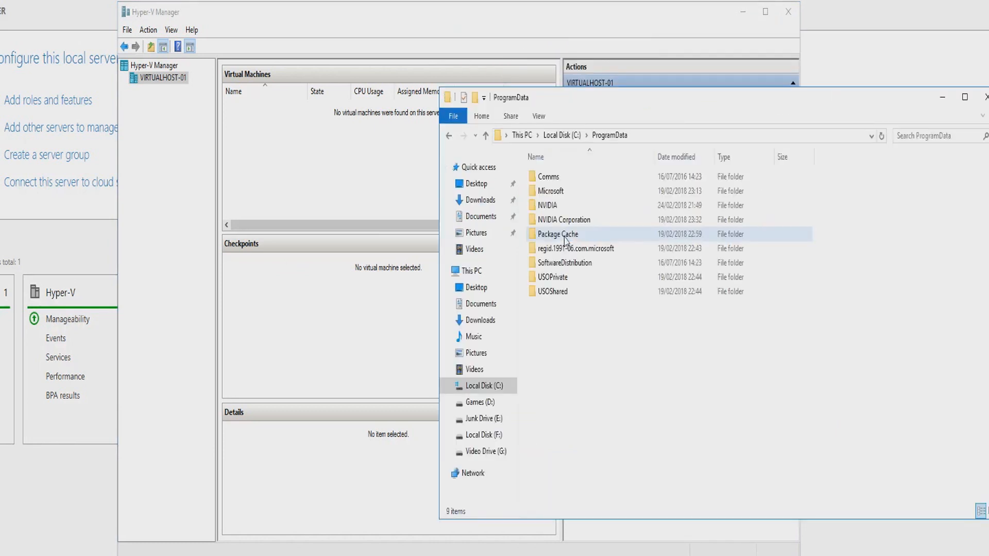
pyautogui.doubleClick(552, 191)
# Open the Windows folder inside Microsoft and go into its Hyper-V subfolder.
pyautogui.click(562, 194)
pyautogui.press('w')
pyautogui.scroll(-1, 559, 438)
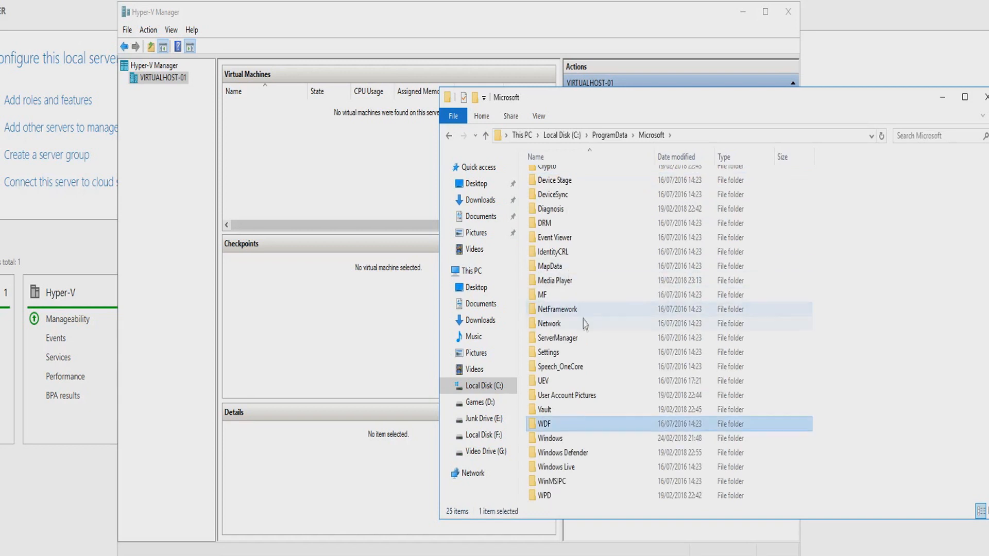
pyautogui.click(550, 438)
pyautogui.doubleClick(551, 438)
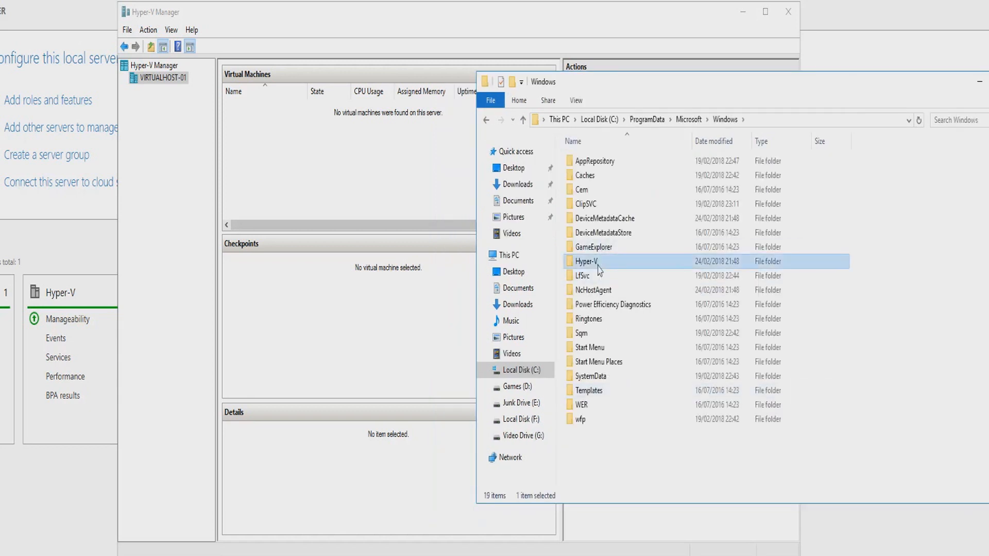
pyautogui.doubleClick(587, 261)
# Examine the Virtual Hard Disks and Virtual Machines subfolders of the ConnorLikeTech-Dc-01 folder for leftover files.
pyautogui.doubleClick(604, 164)
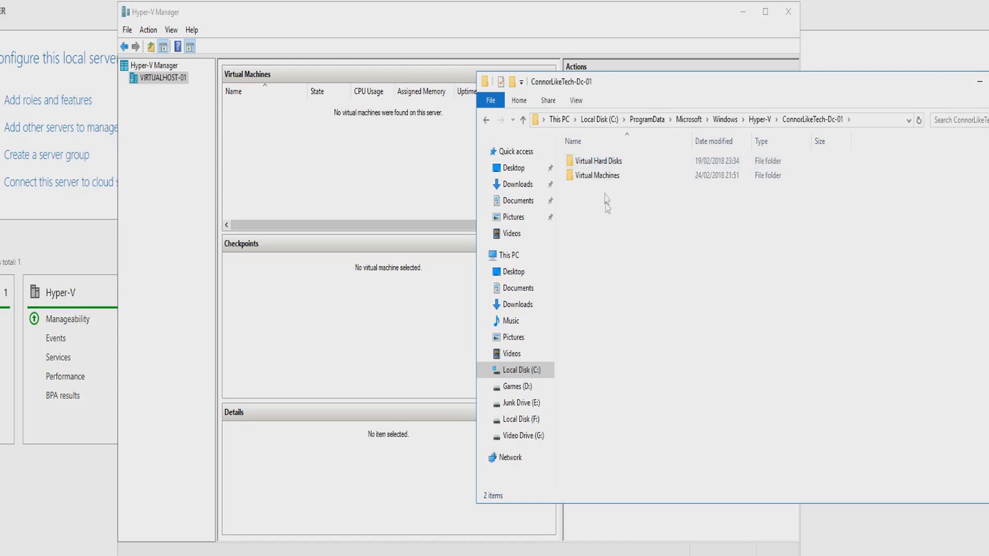
pyautogui.doubleClick(601, 162)
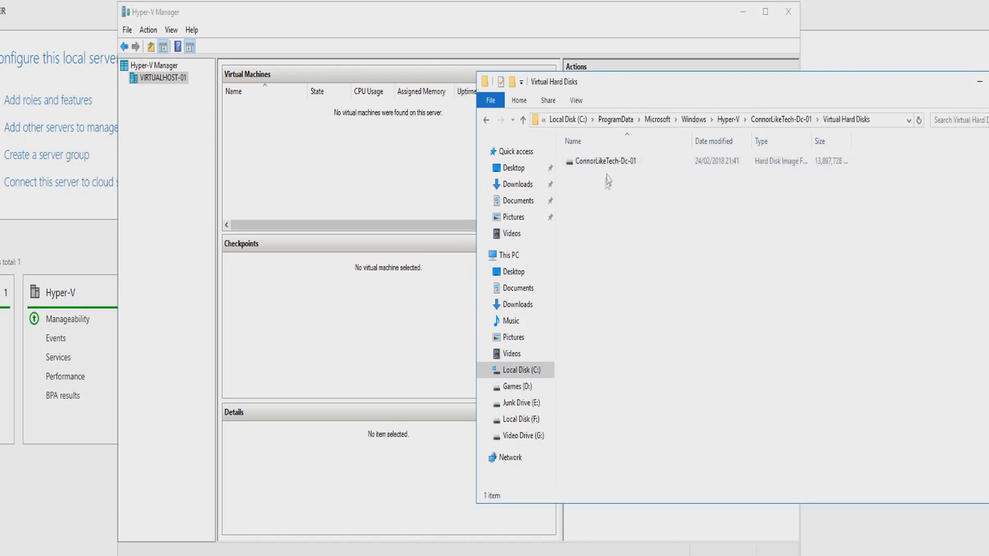
pyautogui.click(602, 163)
pyautogui.click(486, 120)
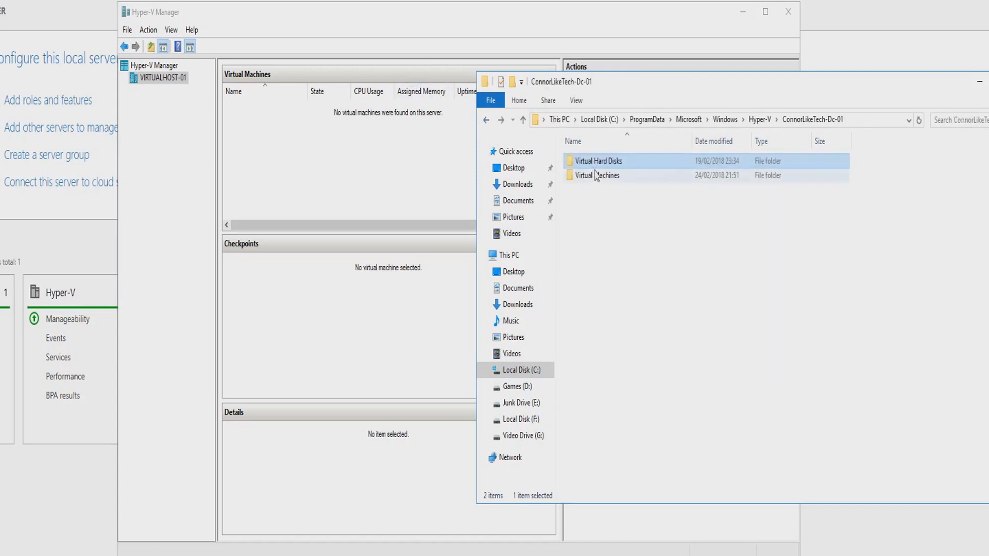
pyautogui.doubleClick(599, 178)
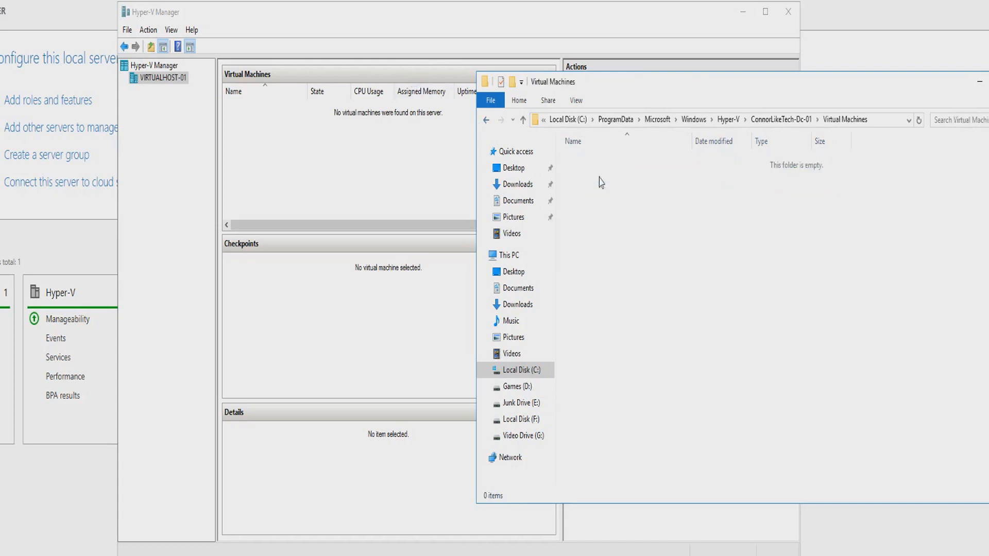
pyautogui.click(781, 119)
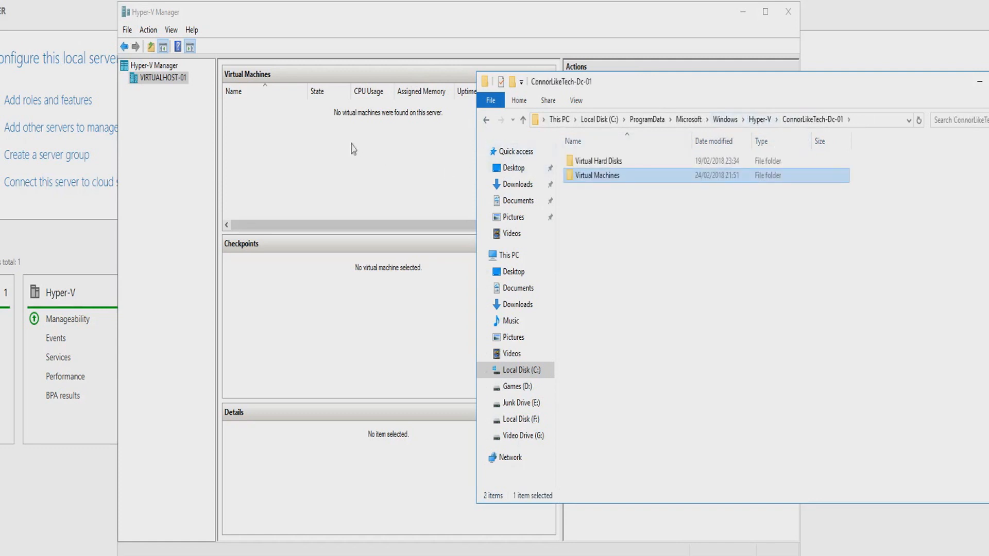
# Permanently delete the ConnorLikeTech-Dc-01 folder from the Hyper-V folder and close File Explorer.
pyautogui.click(760, 120)
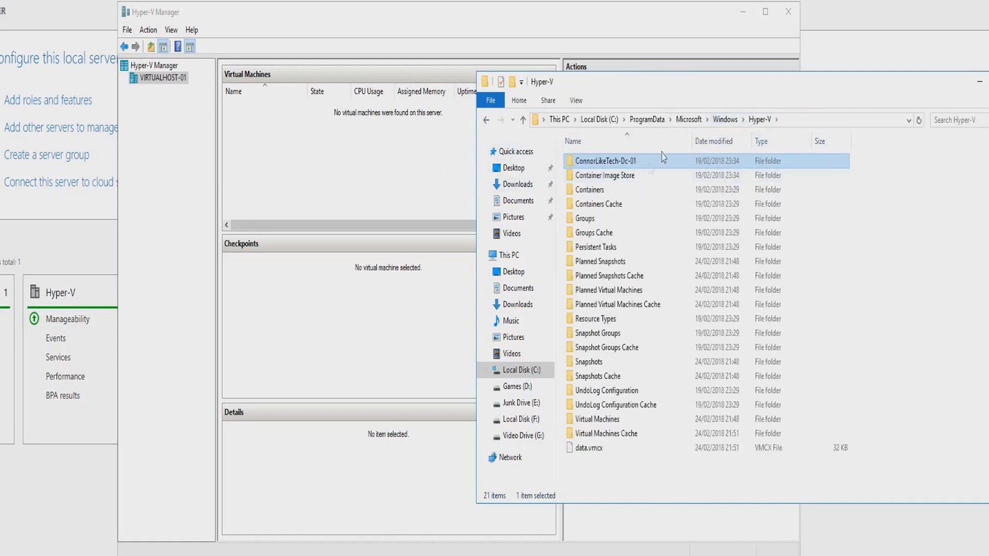
pyautogui.hotkey('shift', 'Delete')
pyautogui.press('Return')
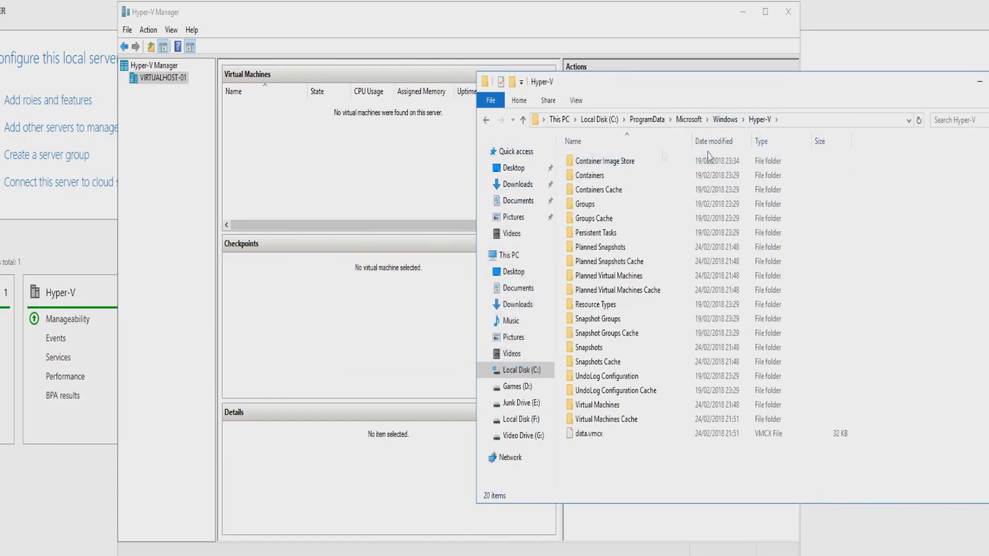
pyautogui.click(988, 81)
pyautogui.rightClick(293, 141)
pyautogui.click(286, 114)
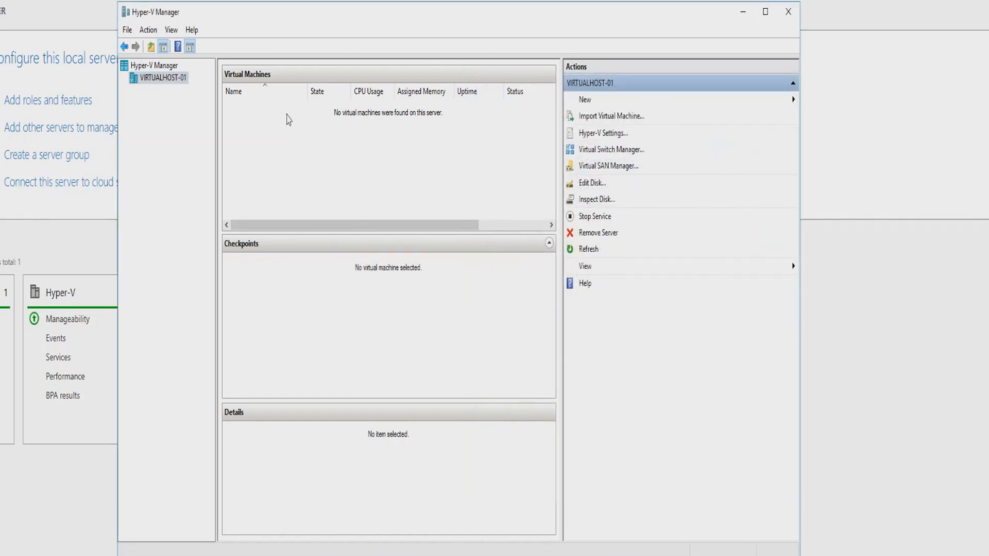
pyautogui.moveTo(292, 19); pyautogui.dragTo(288, 25)
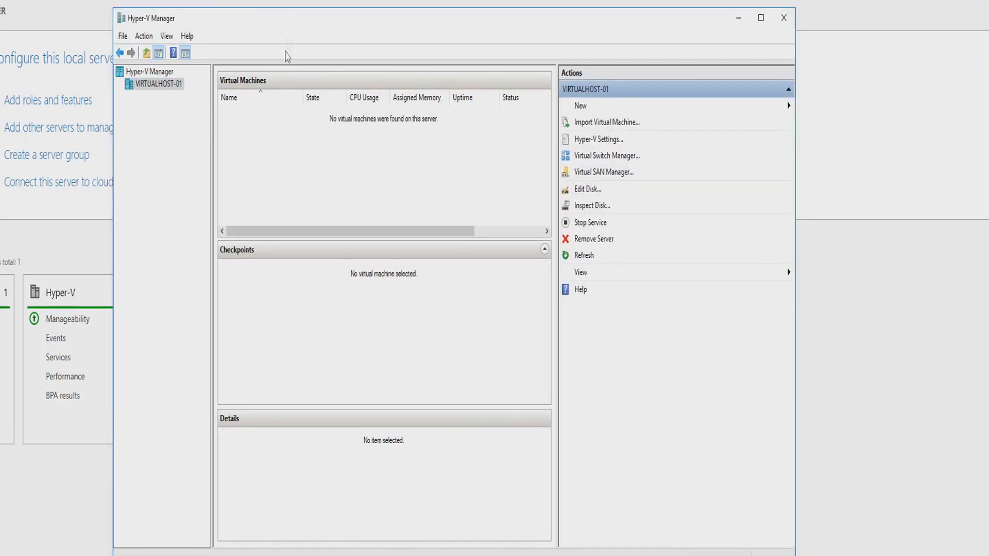
# Start creating a new virtual machine on VIRTUALHOST-01 and name it ConnorLikesTech-DC.
pyautogui.rightClick(164, 88)
pyautogui.moveTo(193, 94)
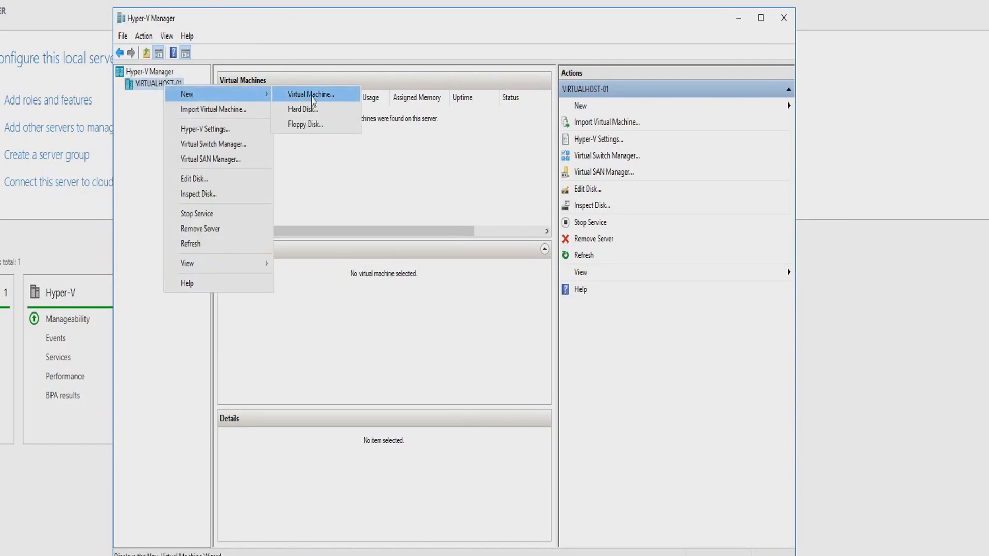
pyautogui.click(312, 94)
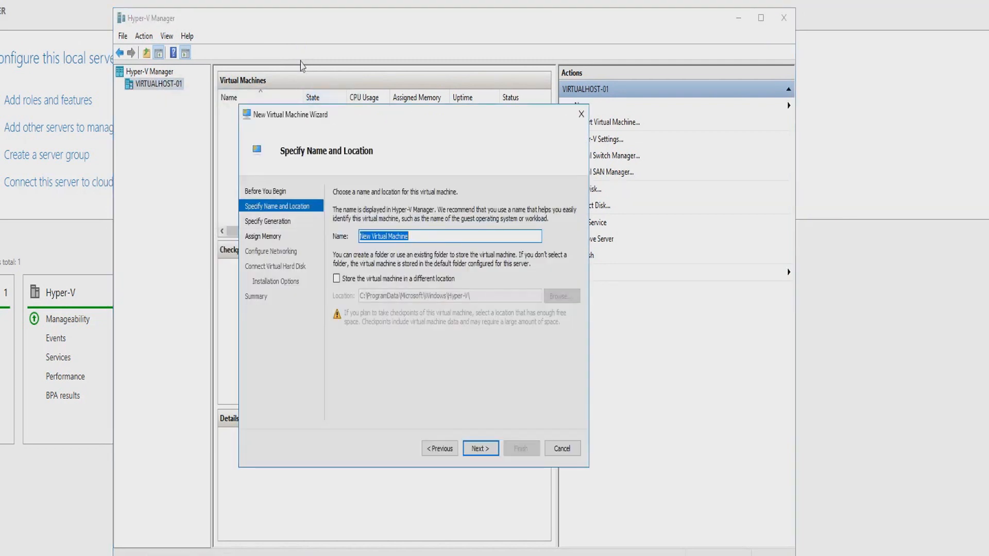
pyautogui.click(442, 235)
pyautogui.moveTo(442, 235); pyautogui.dragTo(340, 211)
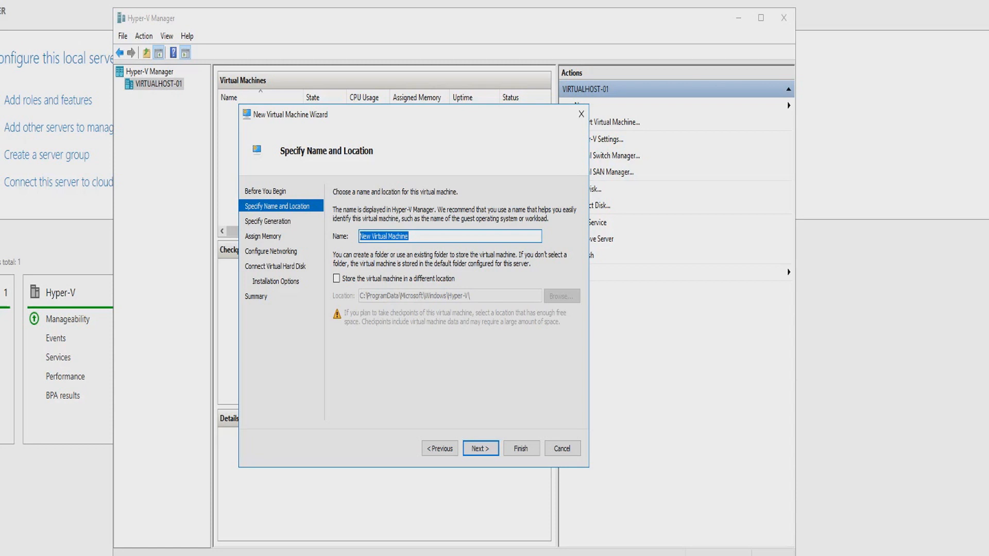
pyautogui.write('ConnorLikesTech-DC')
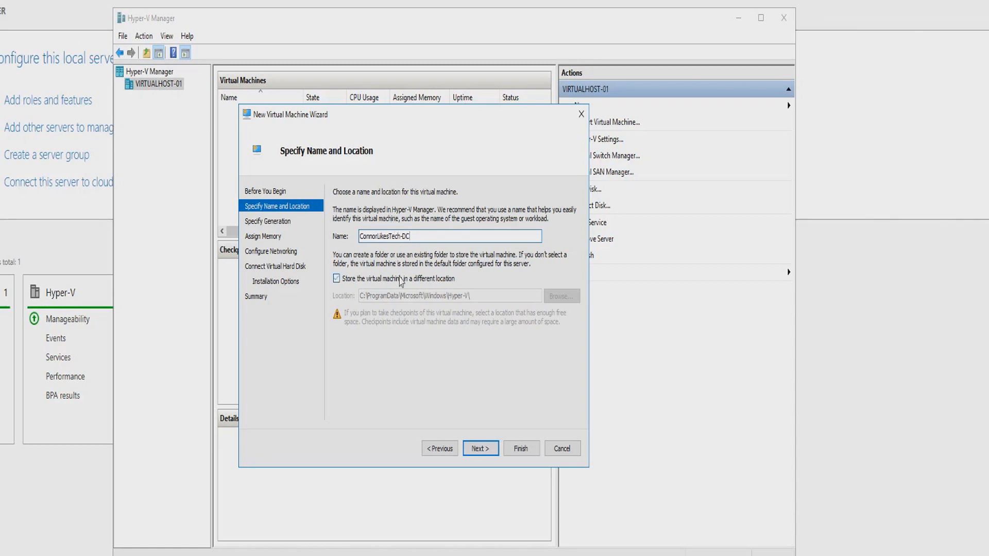
# Choose to store the virtual machine in a different location and browse to the root of Local Disk (C:).
pyautogui.click(367, 279)
pyautogui.doubleClick(387, 297)
pyautogui.click(562, 296)
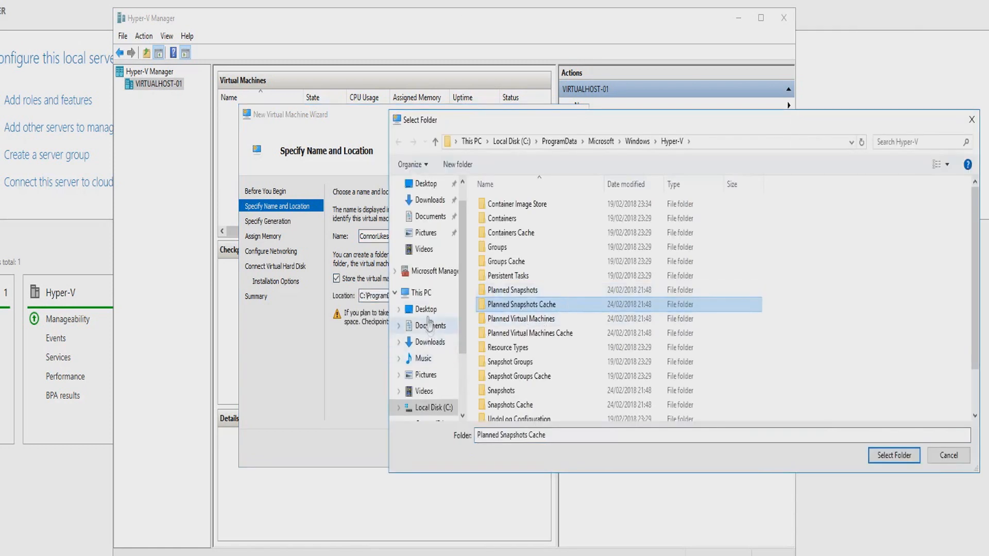
pyautogui.click(420, 292)
pyautogui.doubleClick(504, 304)
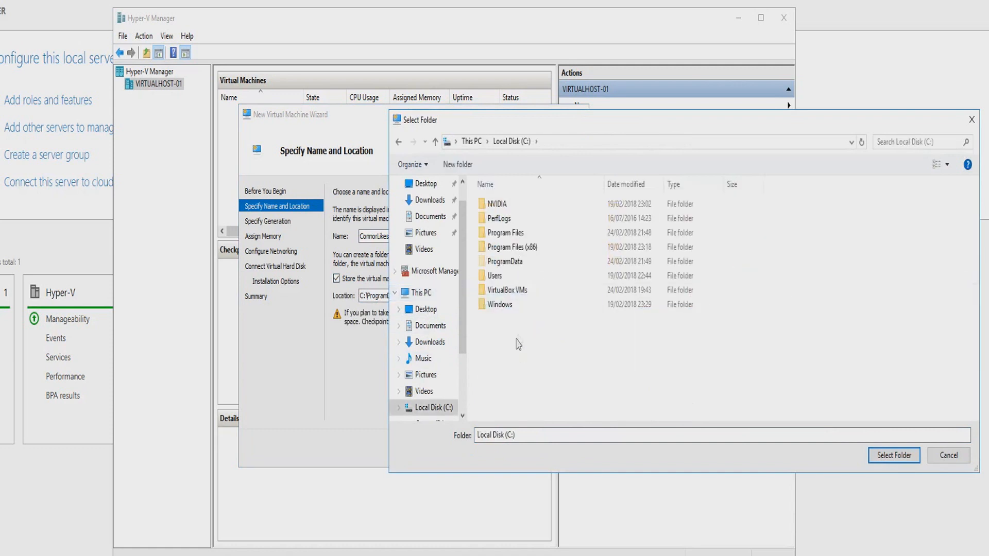
# Create a folder named Virtual Machines on C: and use it as the virtual machine's storage location.
pyautogui.rightClick(517, 341)
pyautogui.moveTo(571, 470)
pyautogui.click(629, 470)
pyautogui.write('Virtua')
pyautogui.write('hines')
pyautogui.press('Return')
pyautogui.press('Return')
pyautogui.click(883, 459)
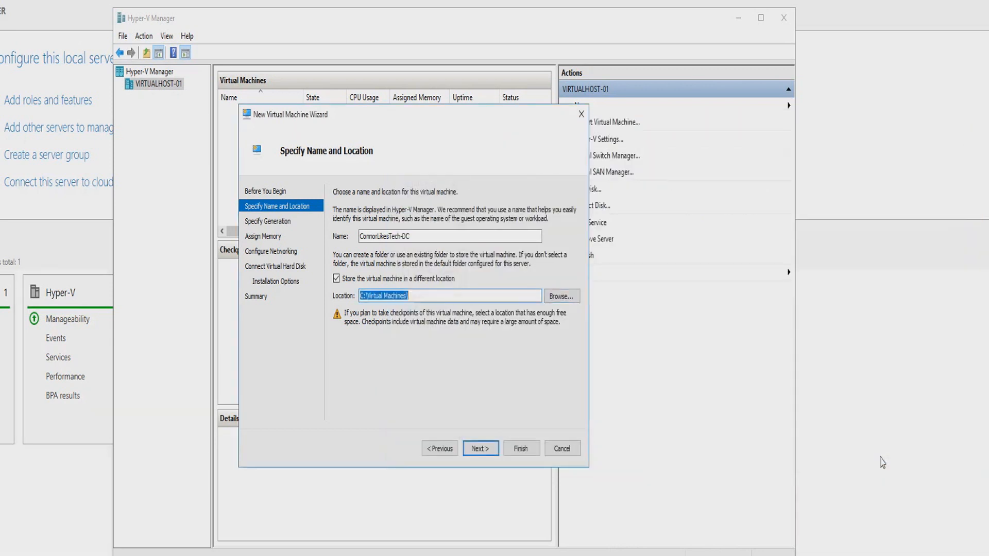
pyautogui.click(483, 449)
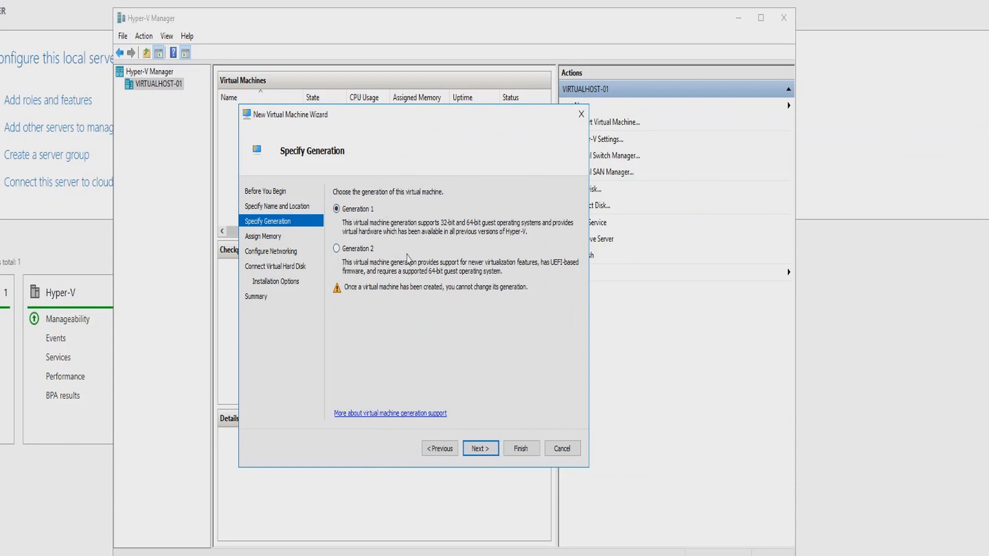
# Choose Generation 2 for the virtual machine and assign it 2048 MB of startup memory.
pyautogui.click(344, 251)
pyautogui.click(482, 448)
pyautogui.click(386, 227)
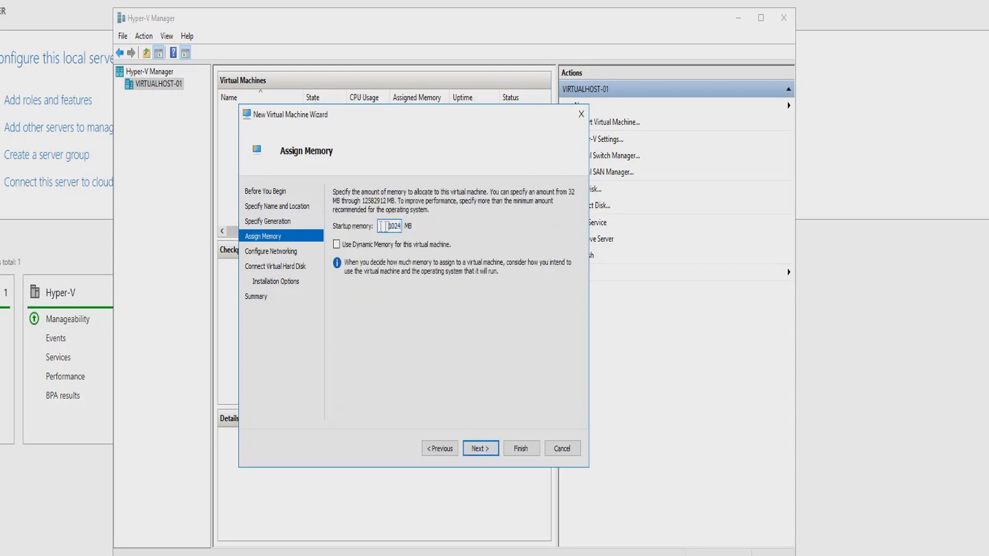
pyautogui.moveTo(389, 226); pyautogui.dragTo(437, 233)
pyautogui.write('2048')
pyautogui.click(467, 446)
# Connect the virtual machine's network adapter to the Killer E2200 Gigabit Ethernet Controller - Virtual Switch.
pyautogui.click(413, 219)
pyautogui.click(409, 239)
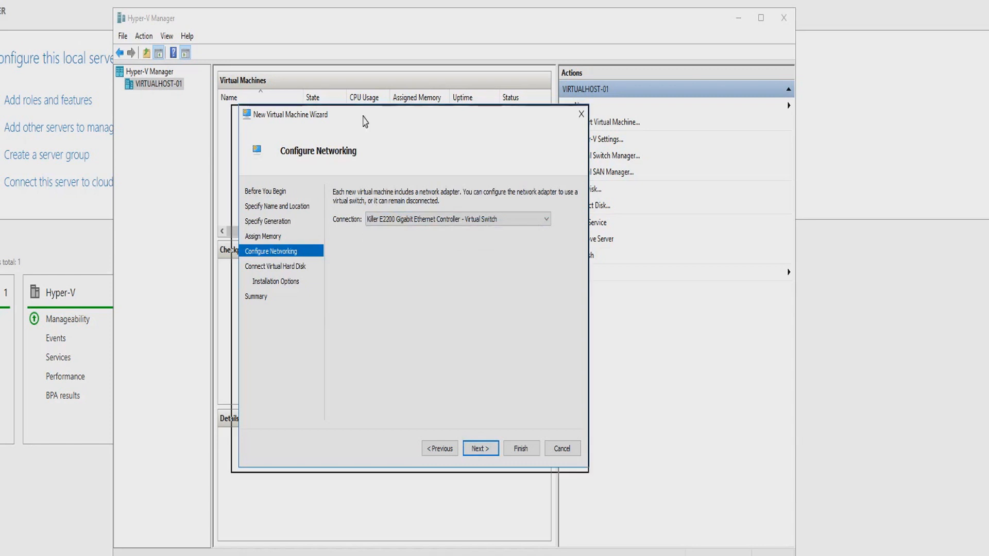
pyautogui.moveTo(364, 119); pyautogui.dragTo(354, 123)
pyautogui.click(470, 452)
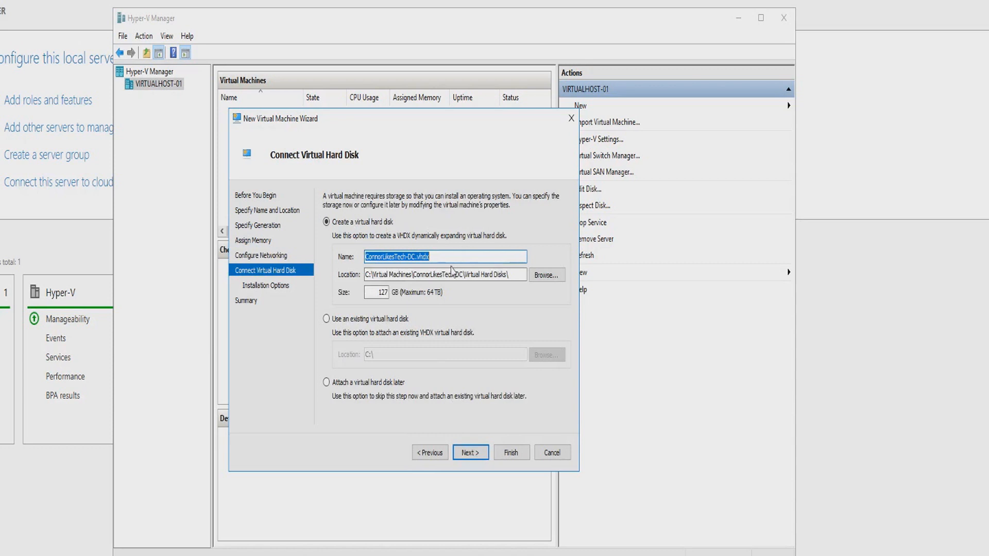
# Set the new virtual hard disk's size to 10 GB, keeping the suggested name and location.
pyautogui.click(444, 257)
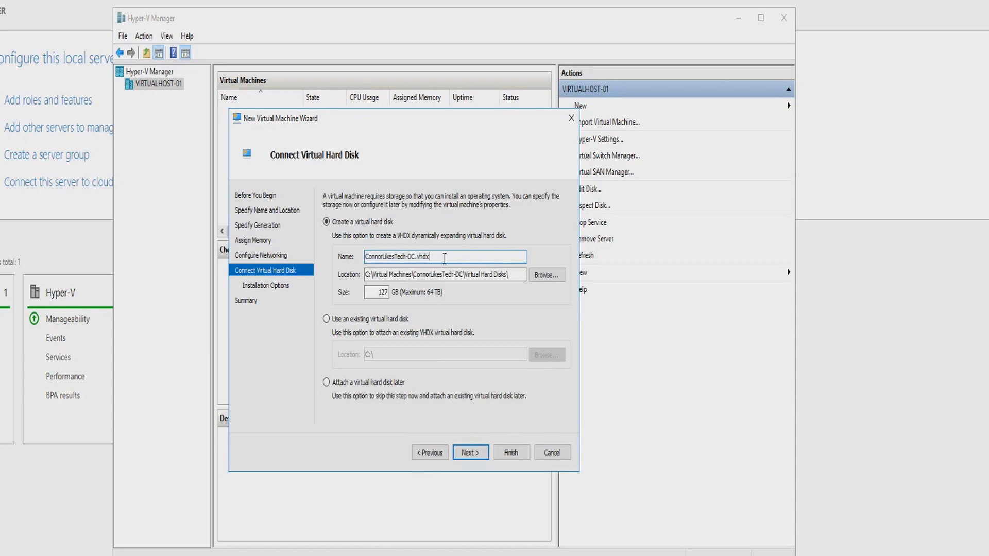
pyautogui.press('Tab')
pyautogui.press('Tab')
pyautogui.press('Tab')
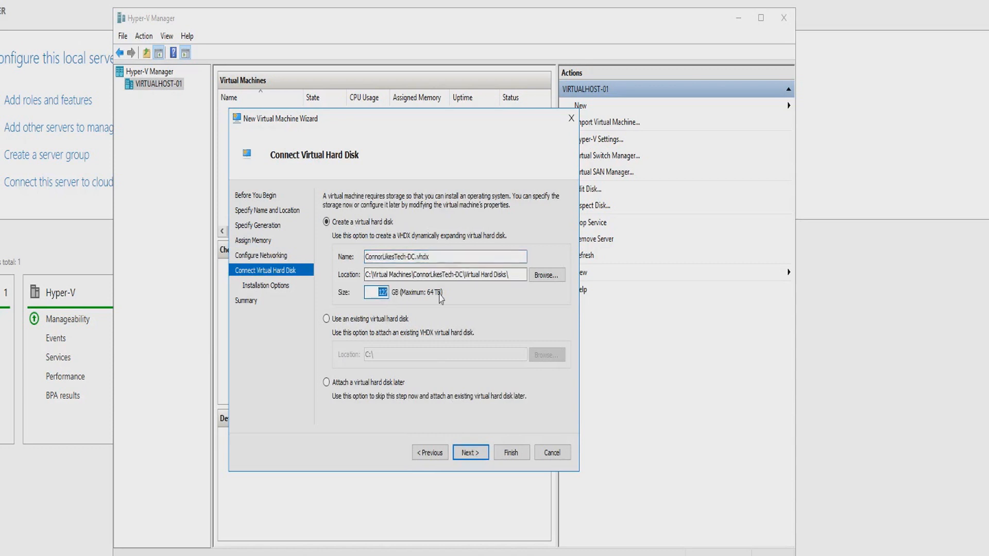
pyautogui.write('10')
pyautogui.moveTo(367, 276); pyautogui.dragTo(461, 278)
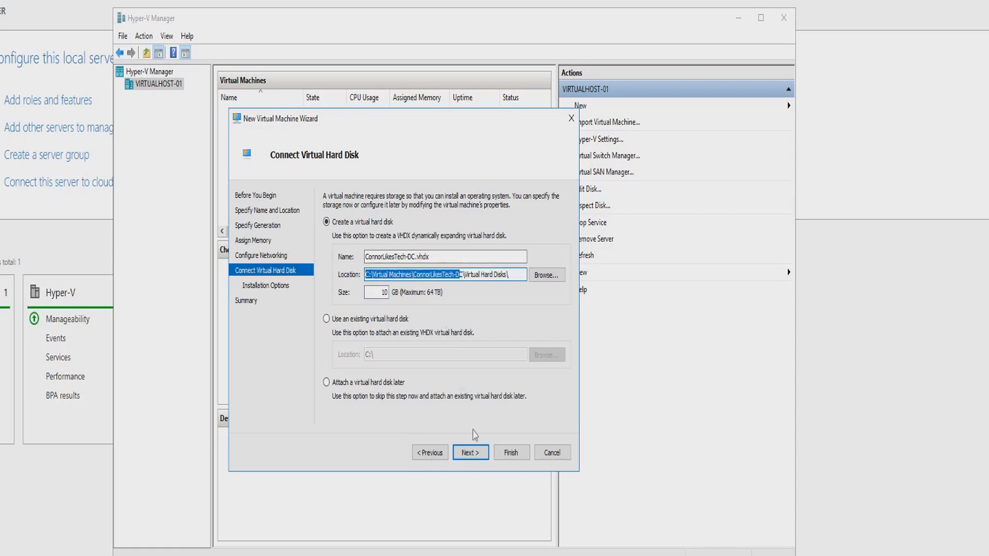
pyautogui.click(477, 456)
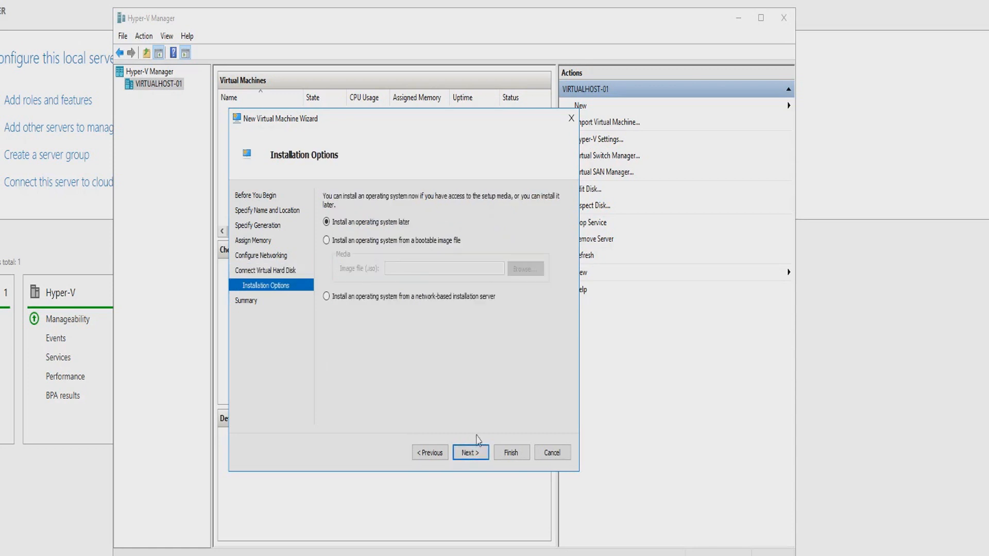
# Choose to install the operating system from a bootable image file and browse to the user's Downloads folder on drive F:.
pyautogui.click(336, 240)
pyautogui.click(388, 269)
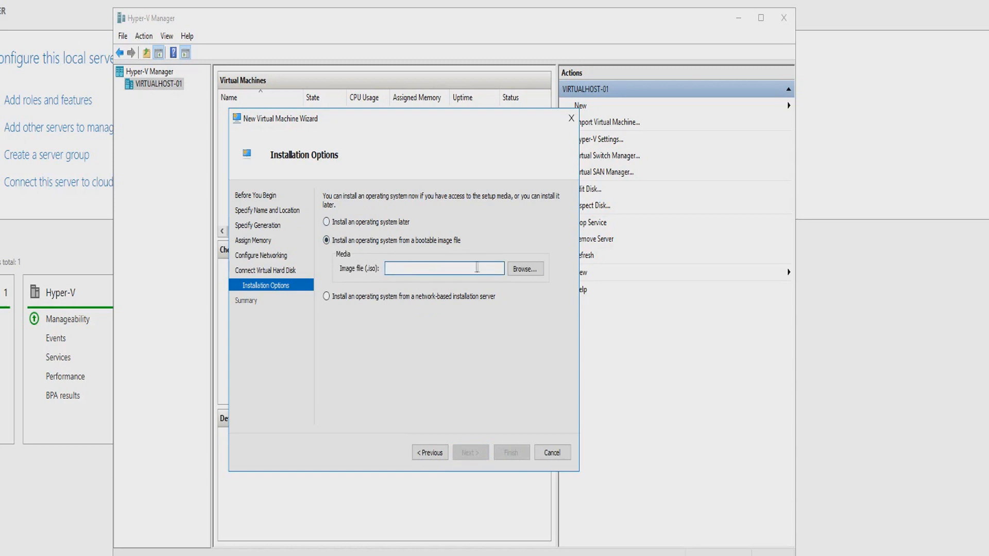
pyautogui.click(517, 276)
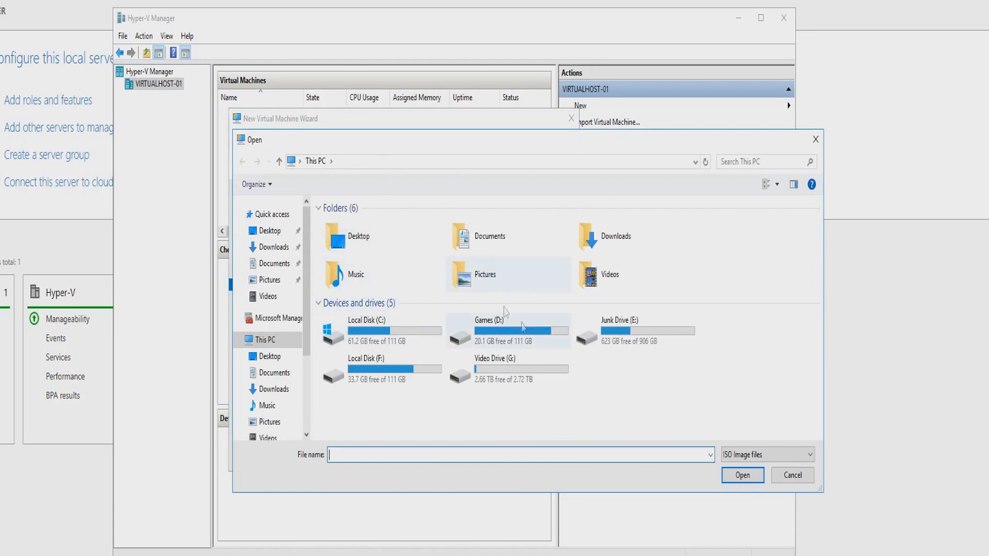
pyautogui.doubleClick(425, 372)
pyautogui.doubleClick(384, 309)
pyautogui.doubleClick(340, 223)
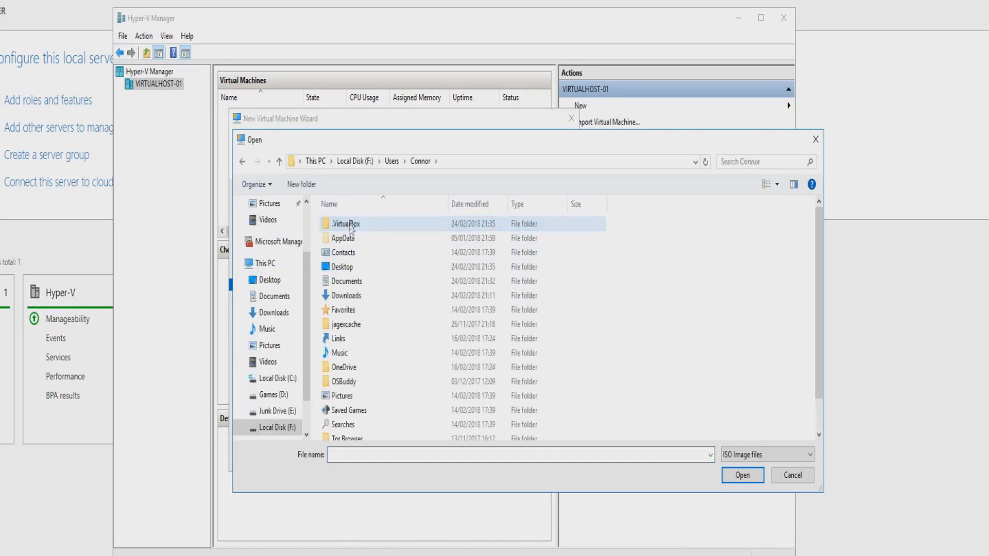
pyautogui.doubleClick(367, 297)
# Use the image 14393.0.161119-1705.RS1_REFRESH_SERVER_EVAL_X64FRE_EN-US as installation media and finish creating the virtual machine.
pyautogui.click(369, 239)
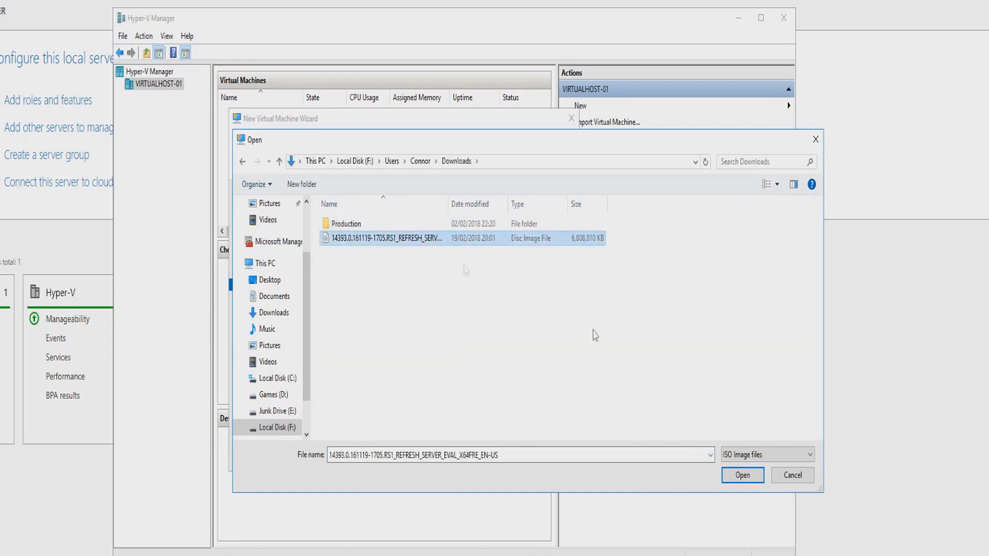
pyautogui.click(742, 475)
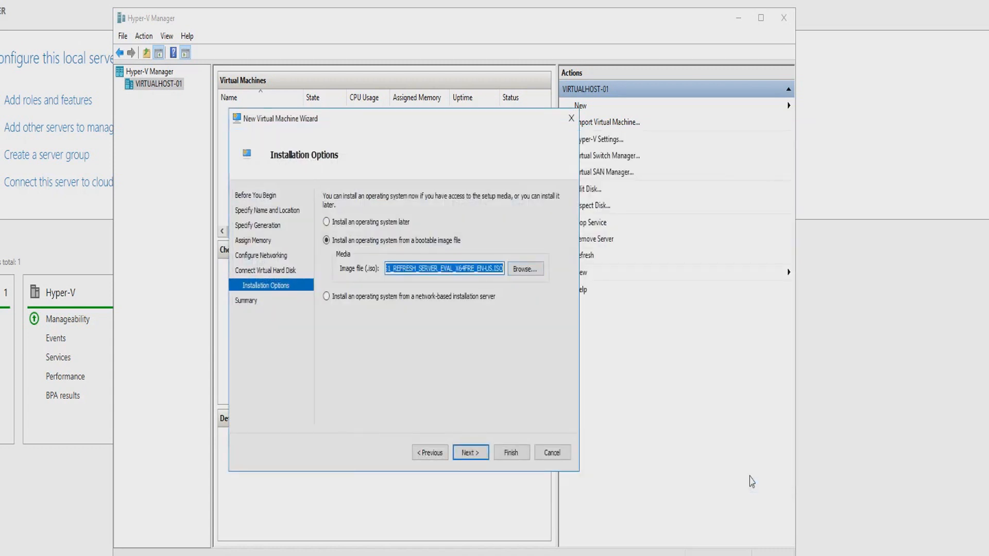
pyautogui.click(482, 456)
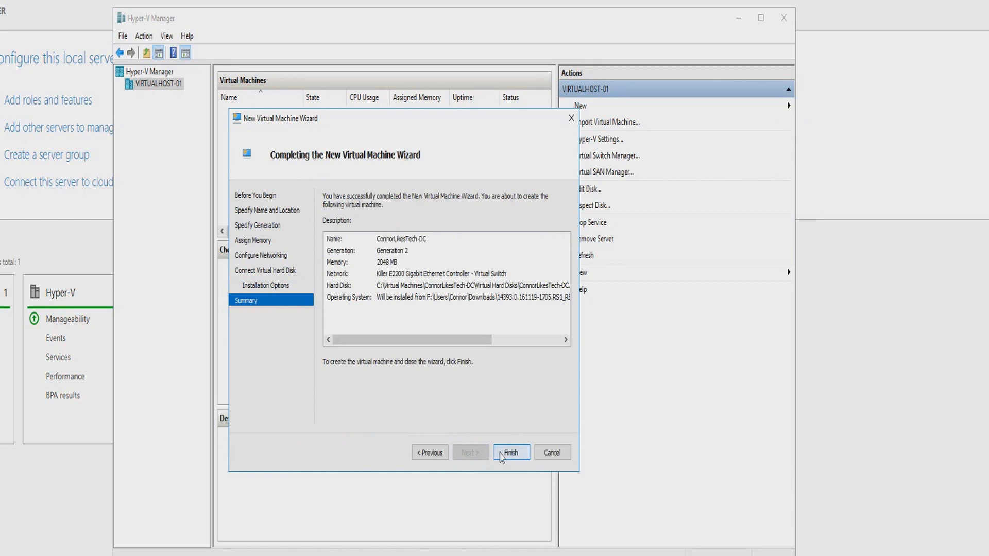
pyautogui.click(504, 456)
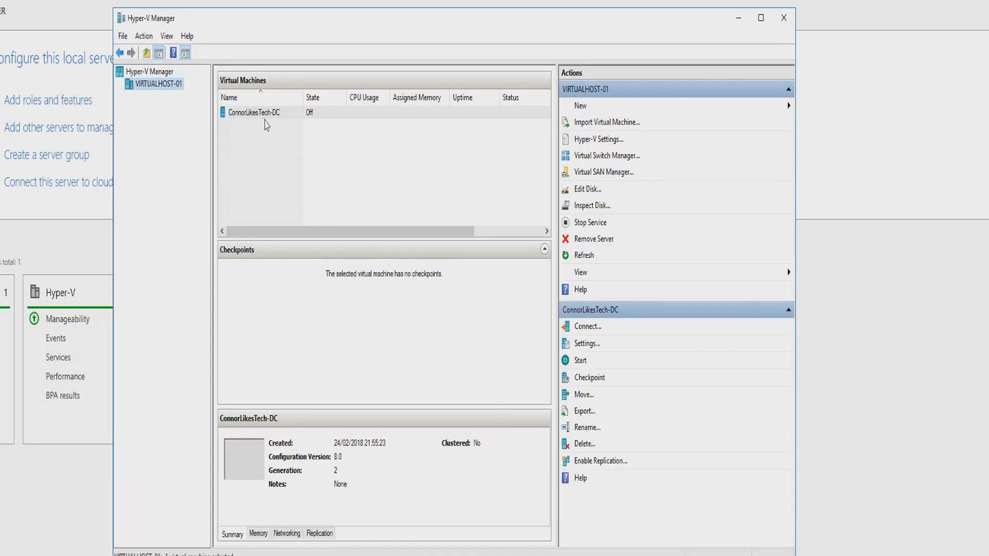
# Open the settings of the ConnorLikesTech-DC virtual machine.
pyautogui.click(261, 114)
pyautogui.rightClick(262, 119)
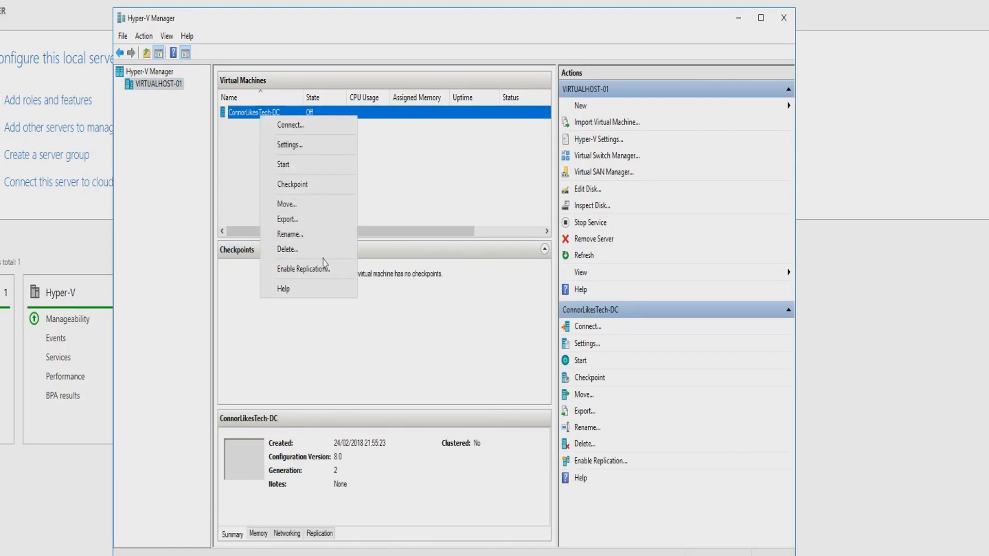
pyautogui.click(315, 152)
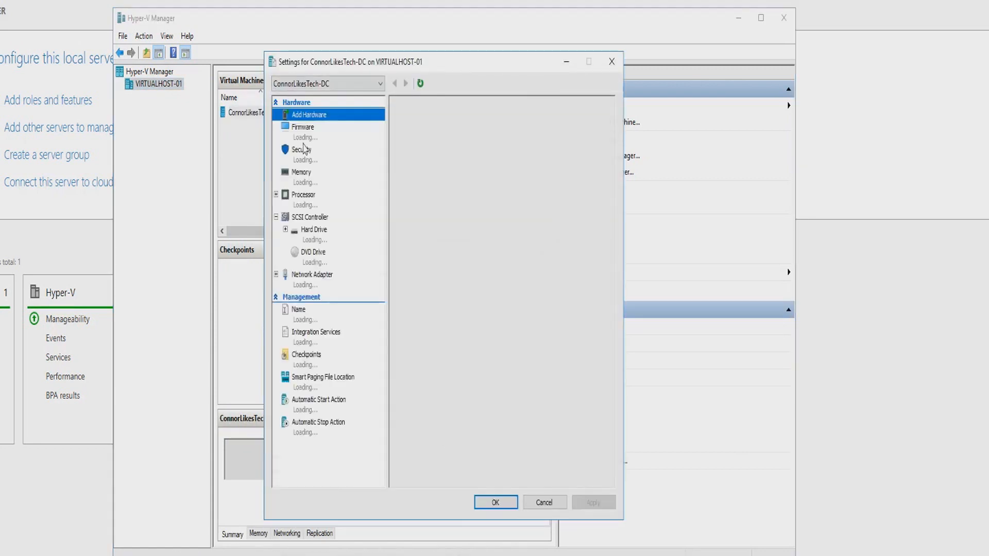
# Add a second DVD drive with the server evaluation image to the SCSI controller, and remove that drive again.
pyautogui.click(320, 218)
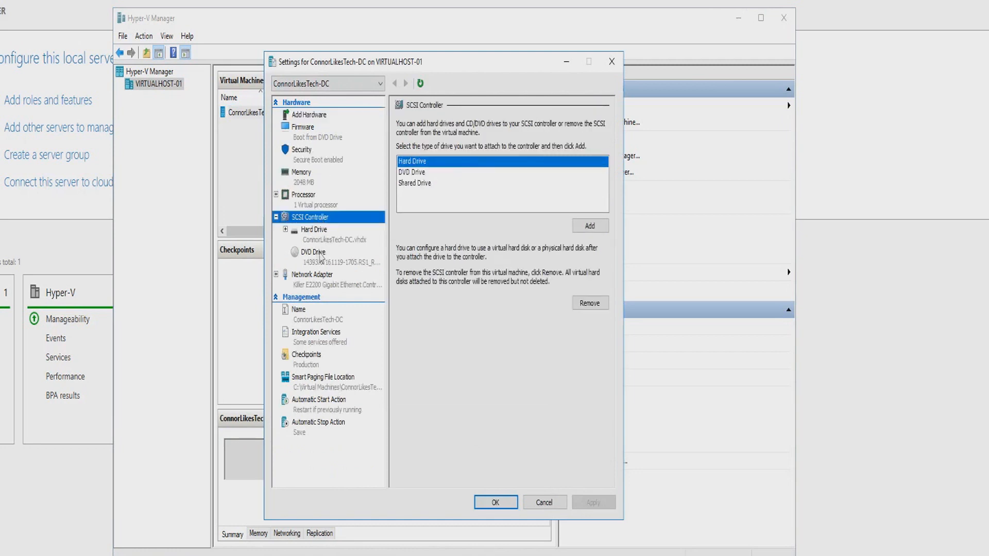
pyautogui.click(412, 172)
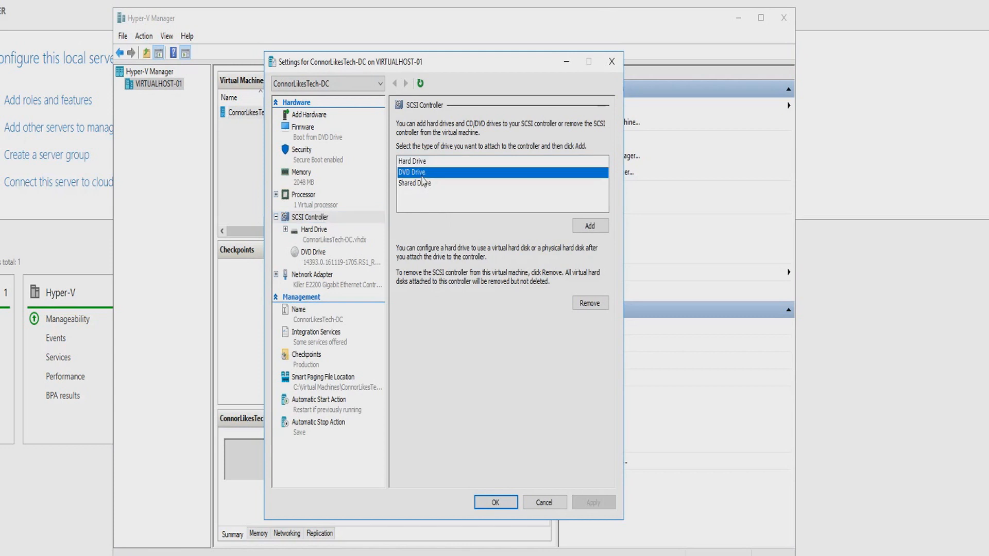
pyautogui.click(590, 227)
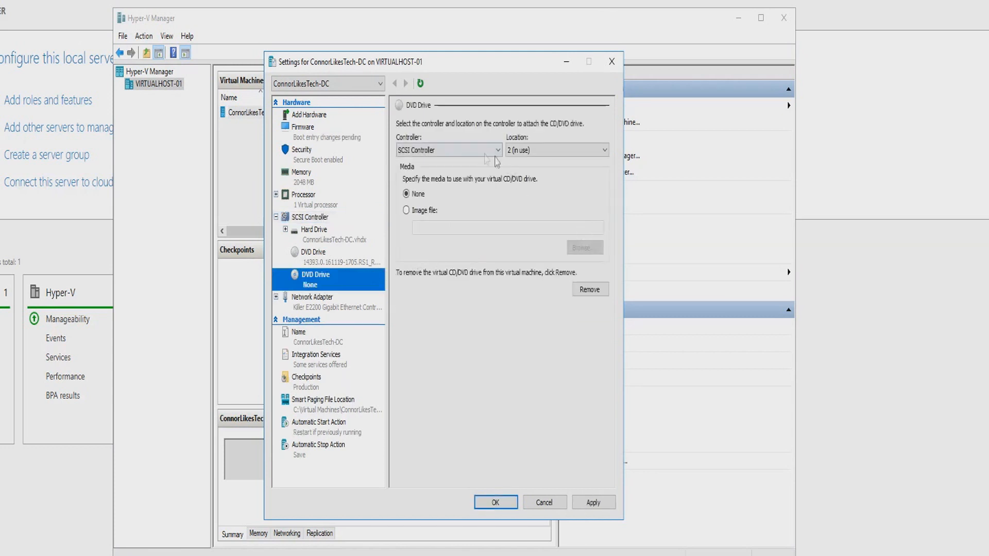
pyautogui.click(424, 210)
pyautogui.click(575, 255)
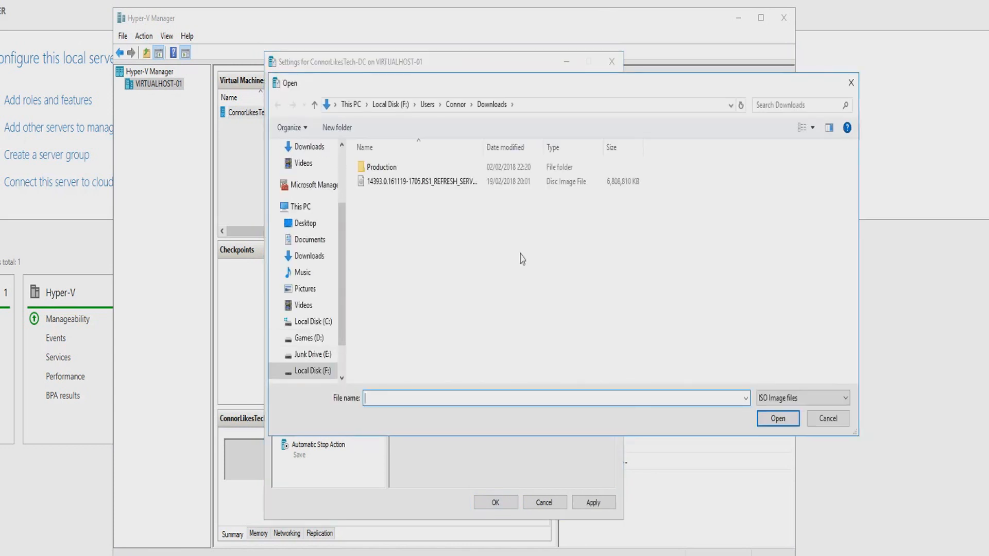
pyautogui.click(452, 185)
pyautogui.doubleClick(452, 183)
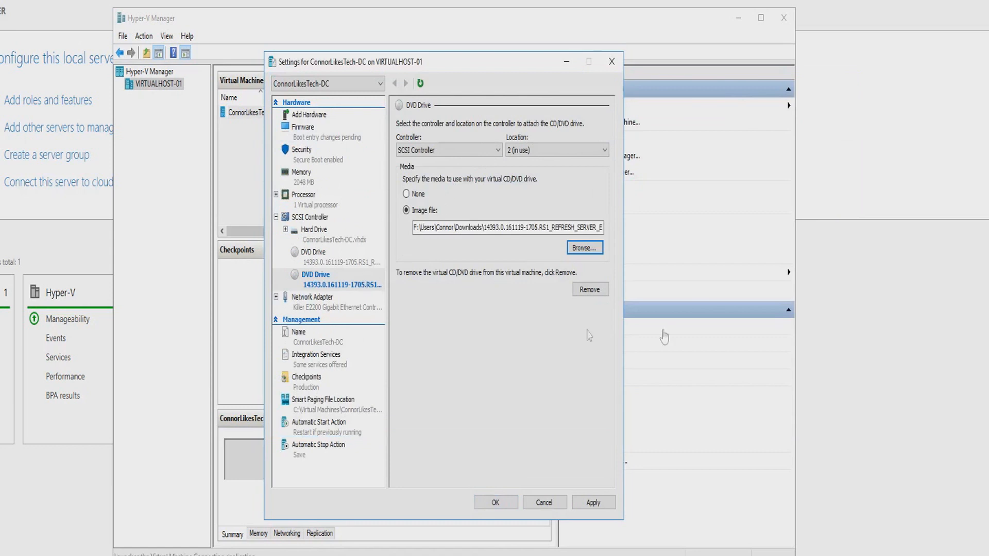
pyautogui.click(596, 290)
# Check the remaining DVD drive and the firmware boot order, and set the number of virtual processors to 2.
pyautogui.click(365, 262)
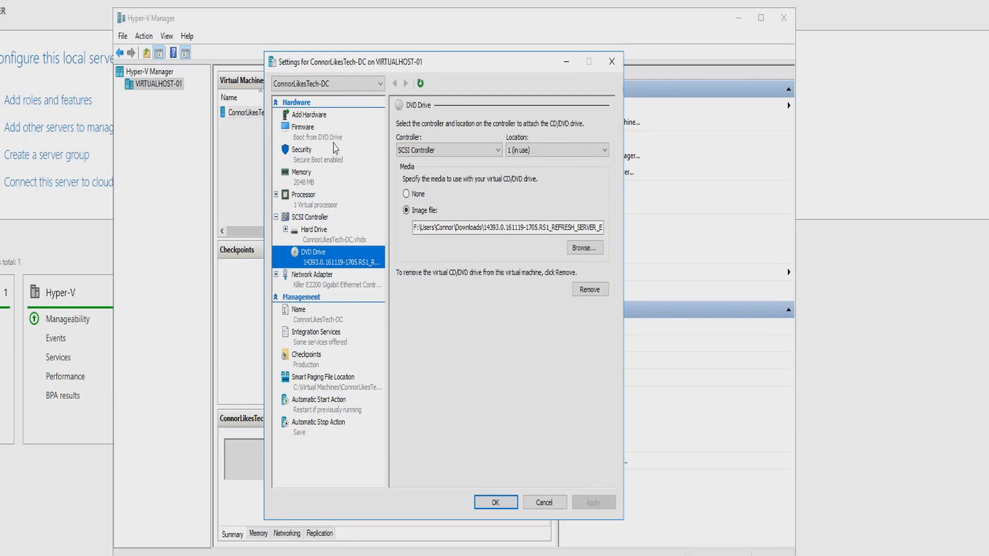
pyautogui.click(323, 134)
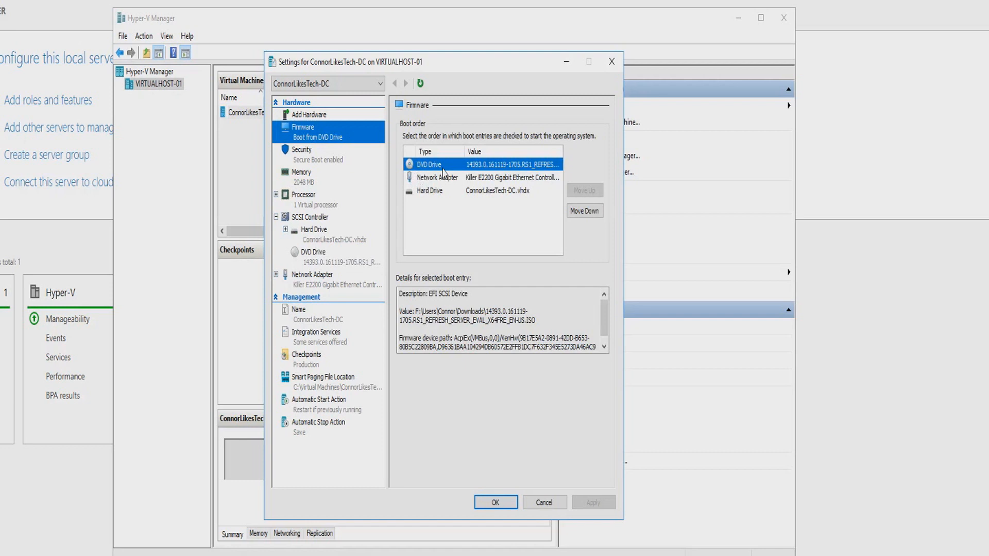
pyautogui.click(311, 200)
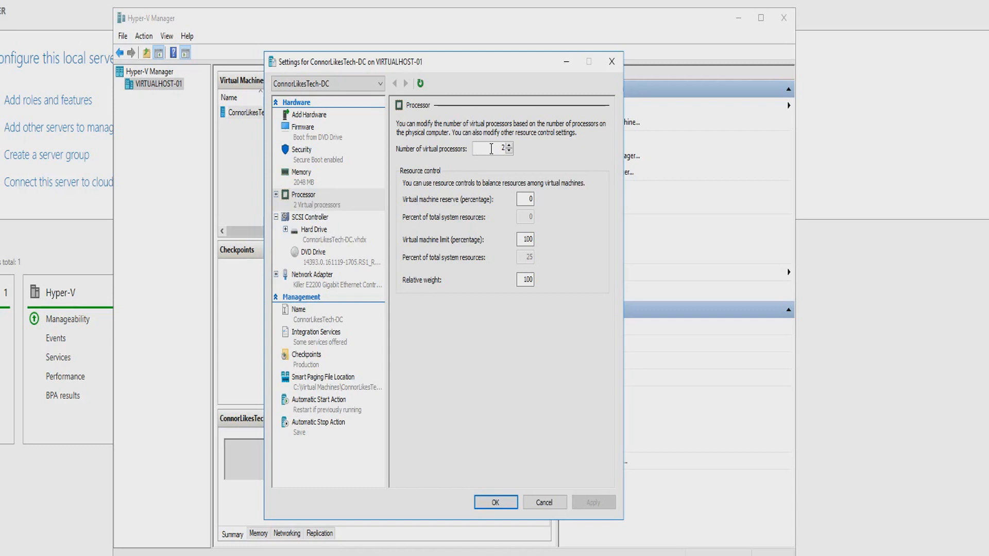
# Review the virtual machine's hard drive path, DVD drive image and network adapter settings.
pyautogui.click(316, 238)
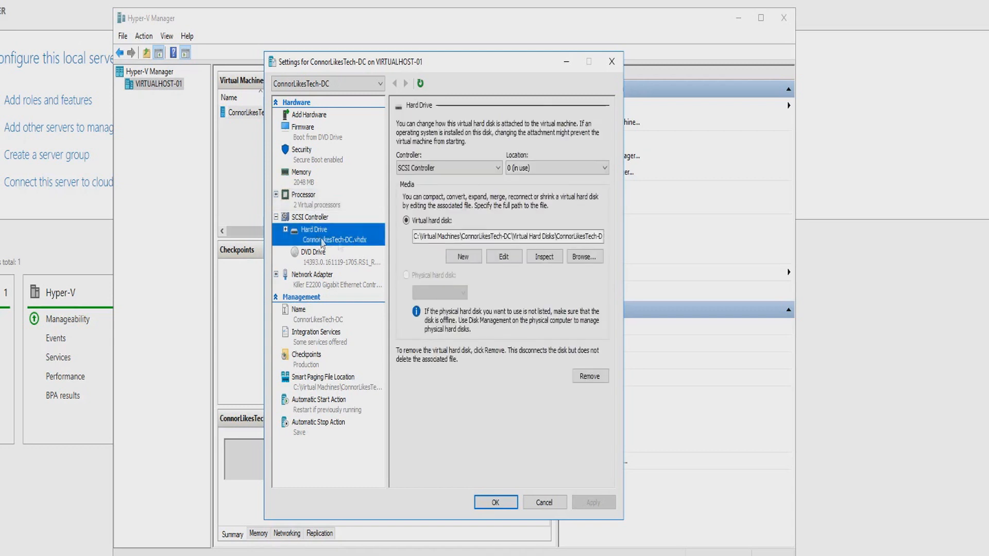
pyautogui.moveTo(425, 238); pyautogui.dragTo(625, 233)
pyautogui.click(315, 255)
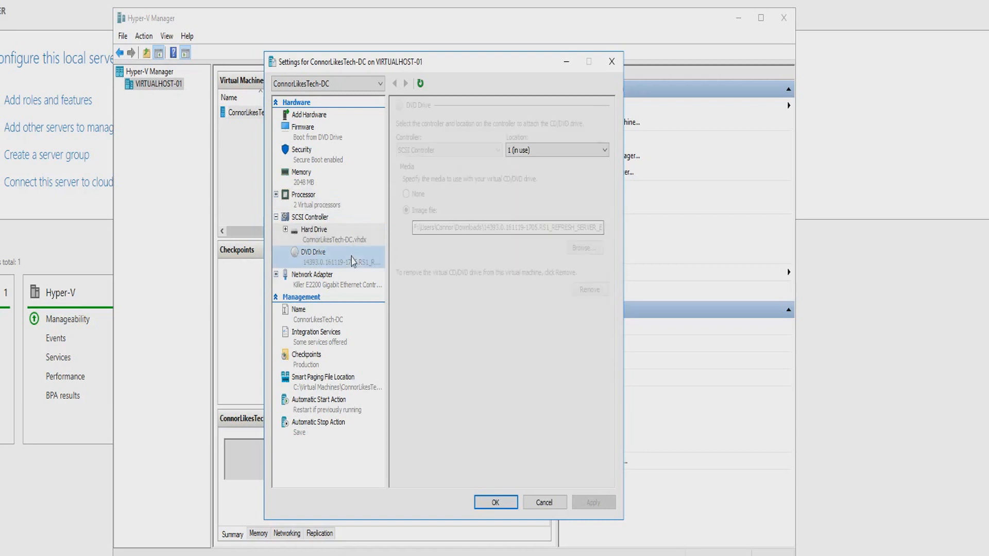
pyautogui.click(325, 286)
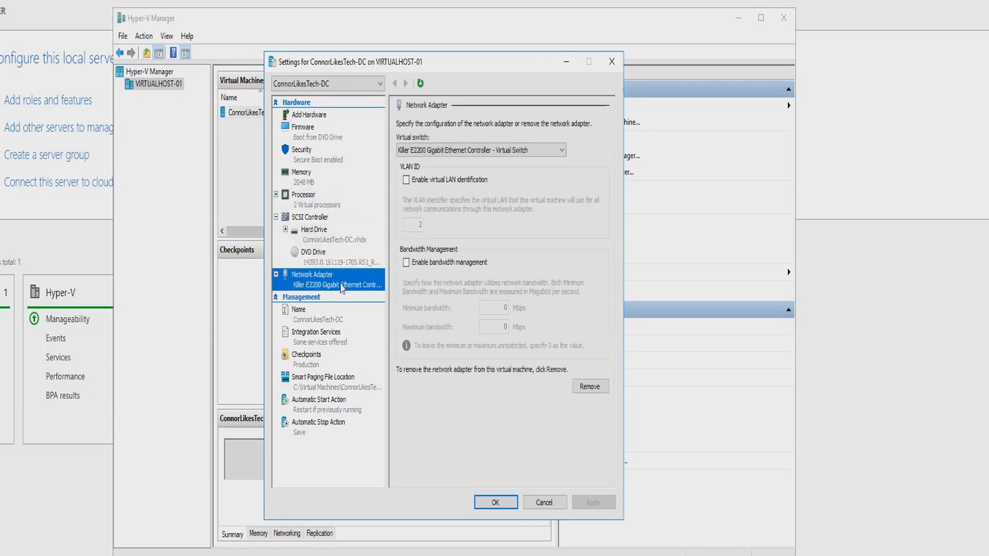
# Check the network adapter's virtual switch choices and the name settings of the virtual machine.
pyautogui.click(443, 150)
pyautogui.click(439, 155)
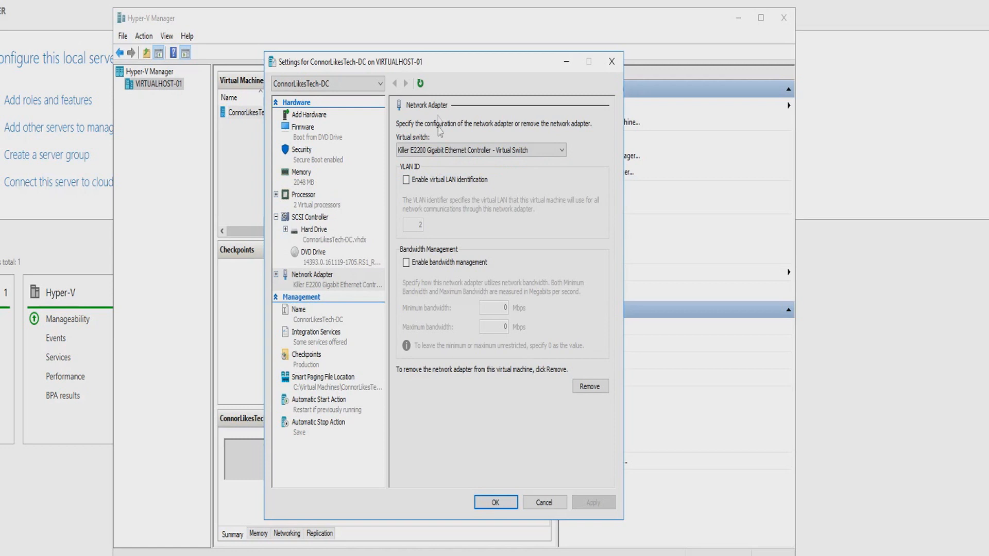
pyautogui.moveTo(437, 69); pyautogui.dragTo(425, 75)
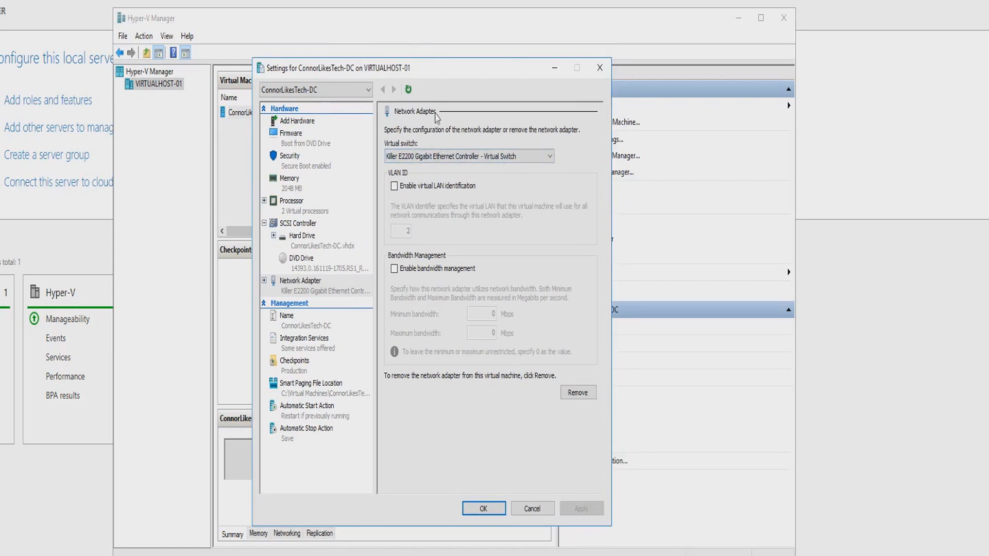
pyautogui.click(447, 157)
pyautogui.click(447, 170)
pyautogui.click(316, 325)
pyautogui.press('Tab')
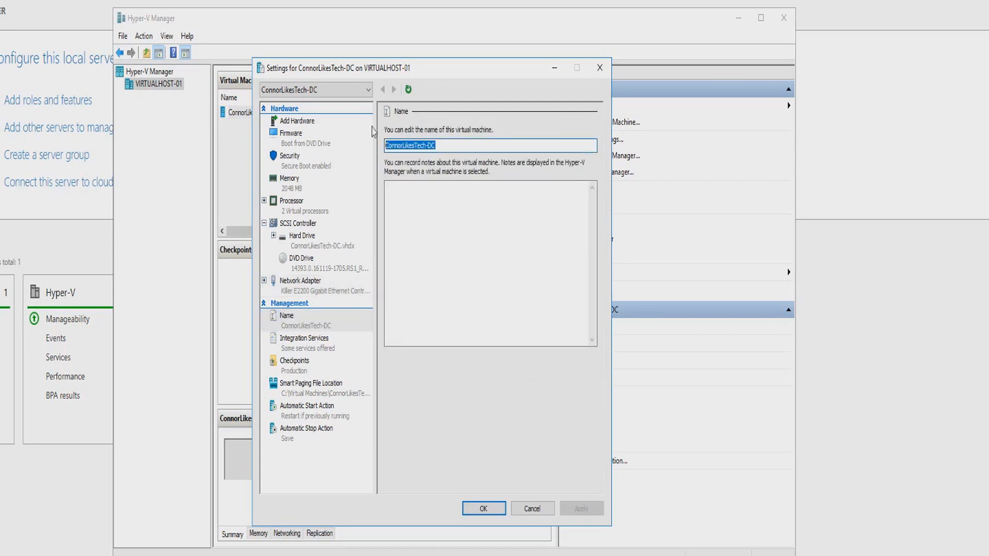
# Disable the Time synchronization integration service for the virtual machine, leaving the Data Exchange and Heartbeat services enabled.
pyautogui.click(324, 349)
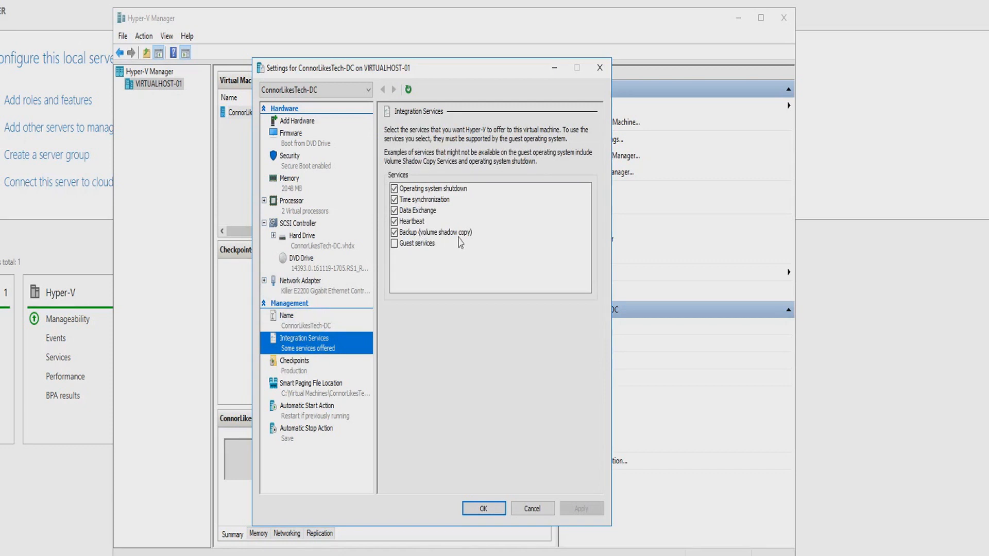
pyautogui.click(411, 223)
pyautogui.click(399, 225)
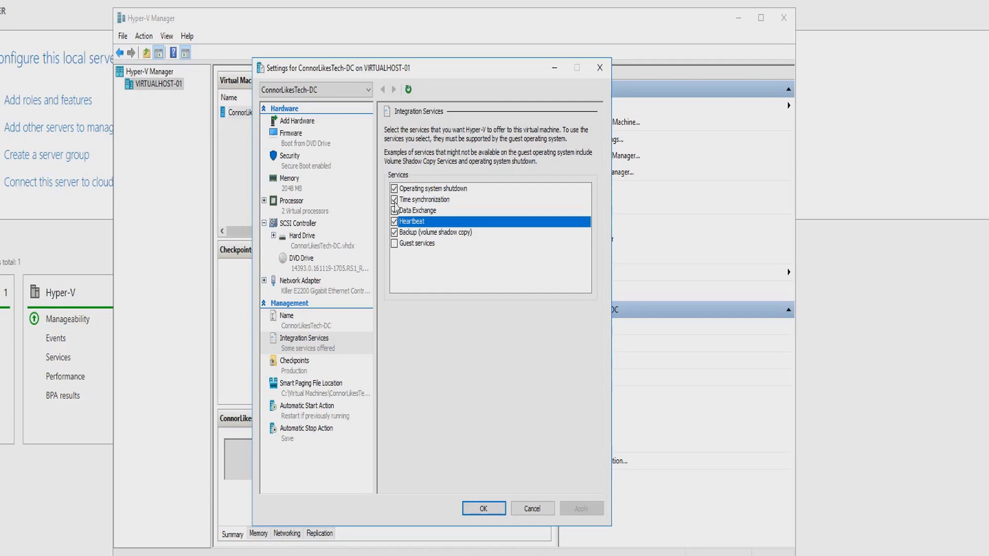
pyautogui.click(395, 210)
pyautogui.doubleClick(451, 202)
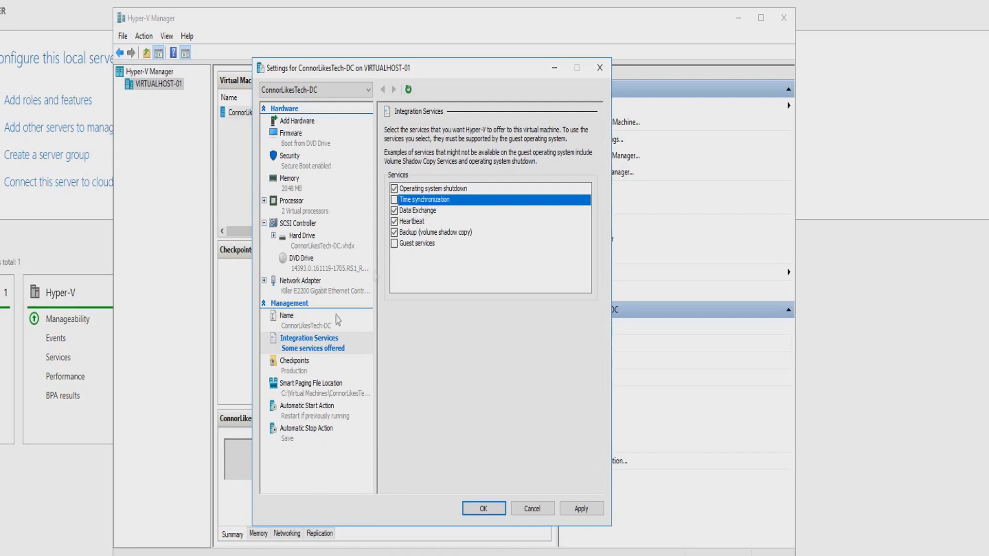
# Review the storage locations of the virtual machine's checkpoint files and Smart Paging files.
pyautogui.click(298, 365)
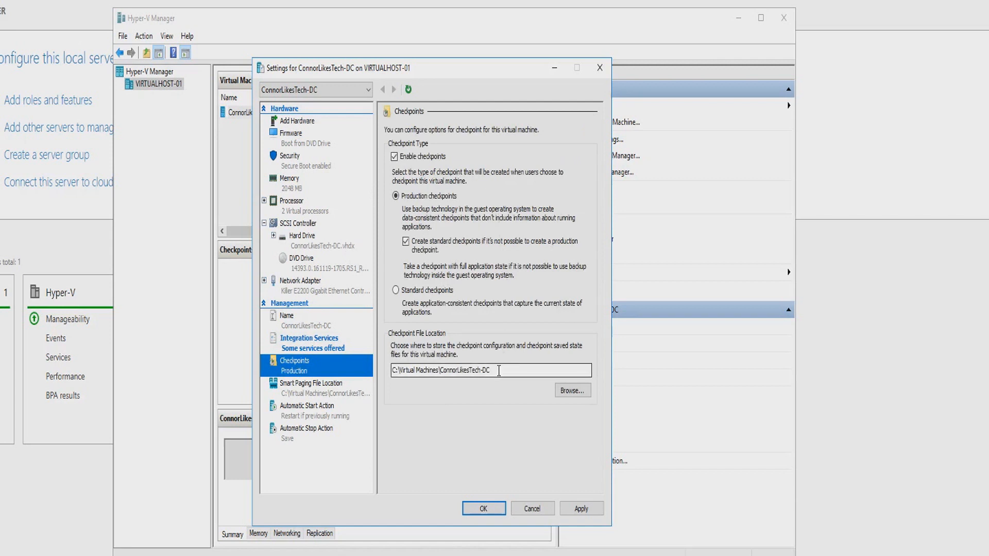
pyautogui.moveTo(499, 371); pyautogui.dragTo(397, 370)
pyautogui.click(360, 393)
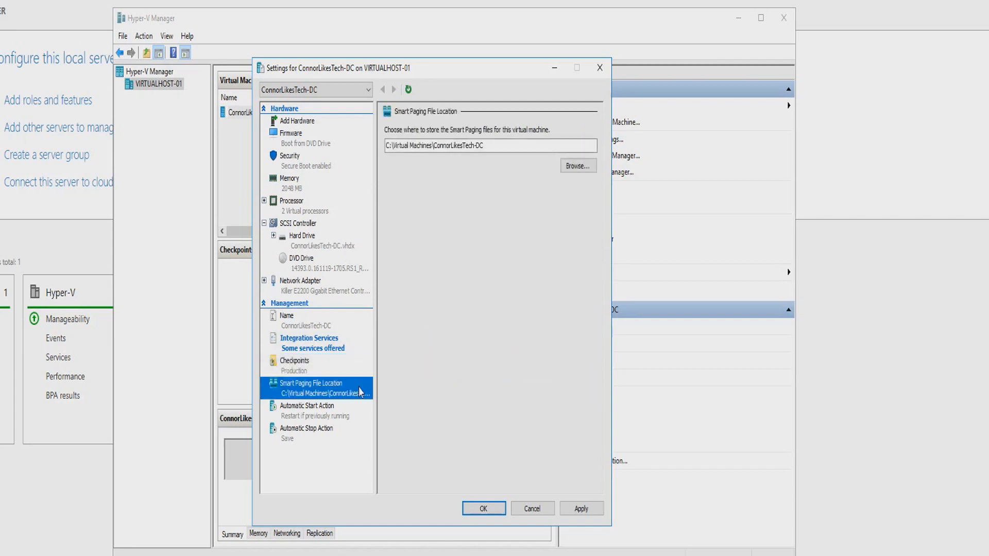
pyautogui.moveTo(495, 145); pyautogui.dragTo(377, 151)
pyautogui.click(454, 145)
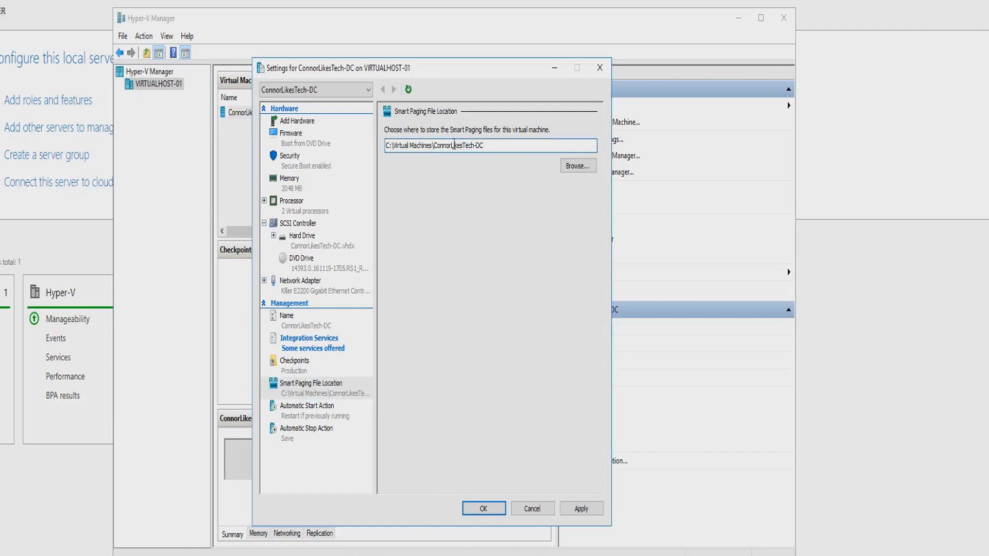
# Set the automatic start action to always start the virtual machine, review its automatic stop action, and save the settings.
pyautogui.click(349, 415)
pyautogui.click(340, 434)
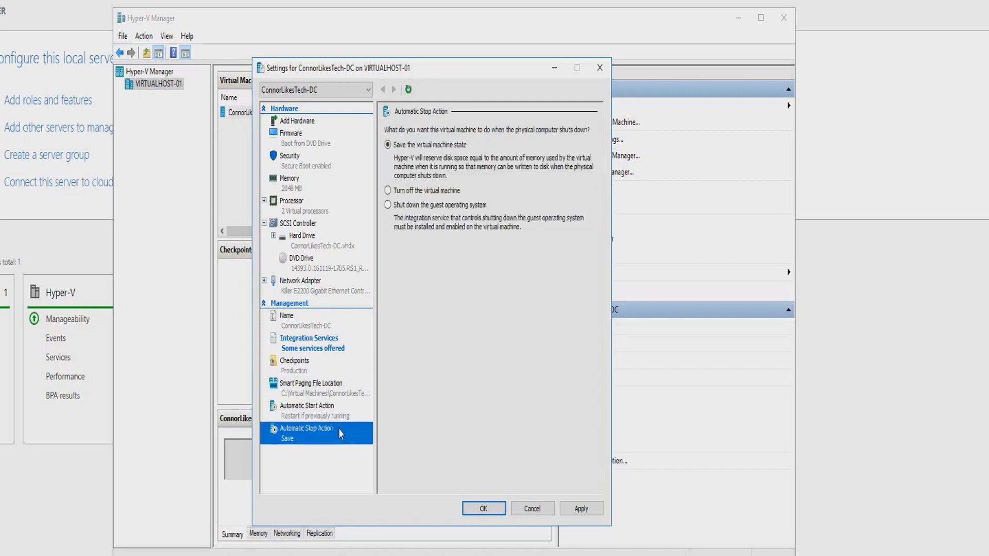
pyautogui.click(333, 418)
pyautogui.moveTo(405, 72); pyautogui.dragTo(399, 77)
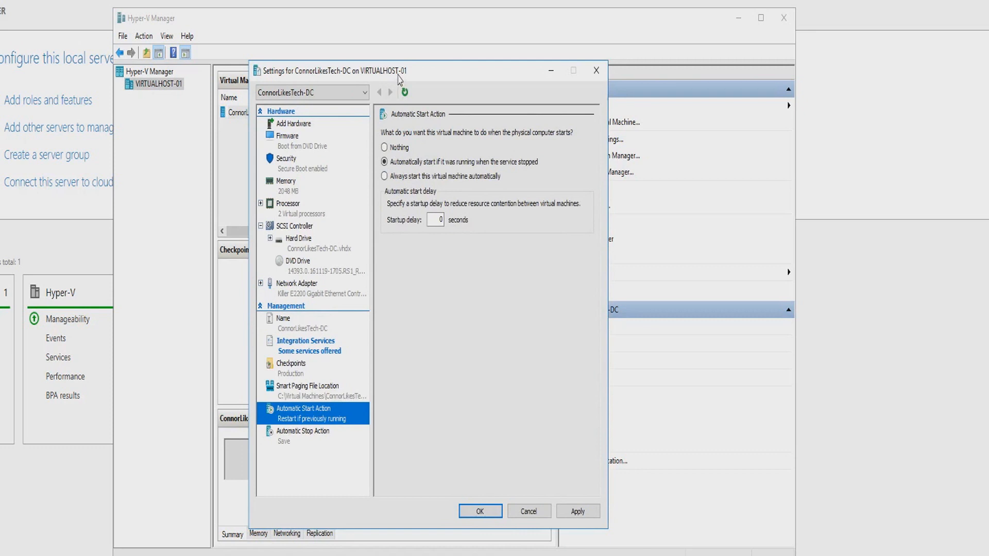
pyautogui.moveTo(398, 77); pyautogui.dragTo(455, 76)
pyautogui.click(501, 178)
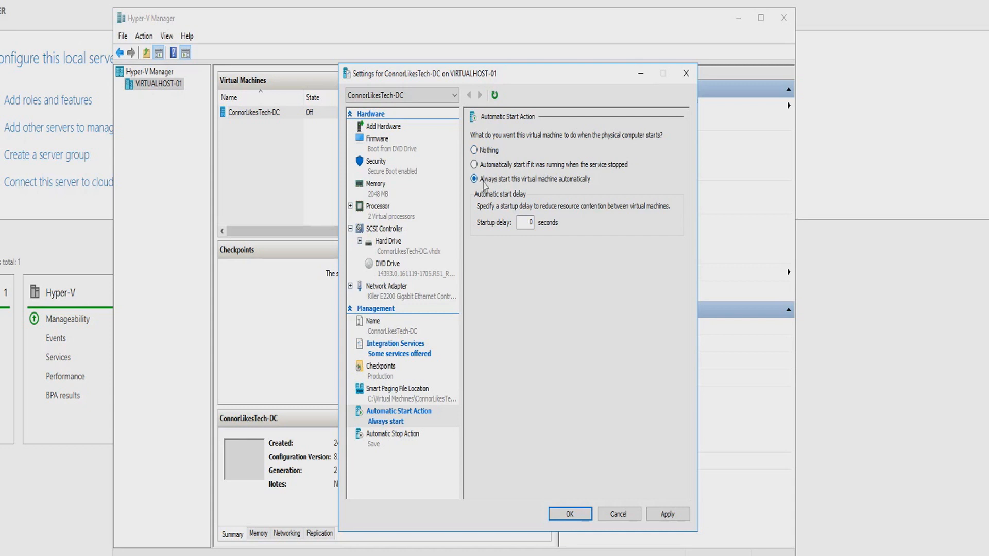
pyautogui.click(404, 442)
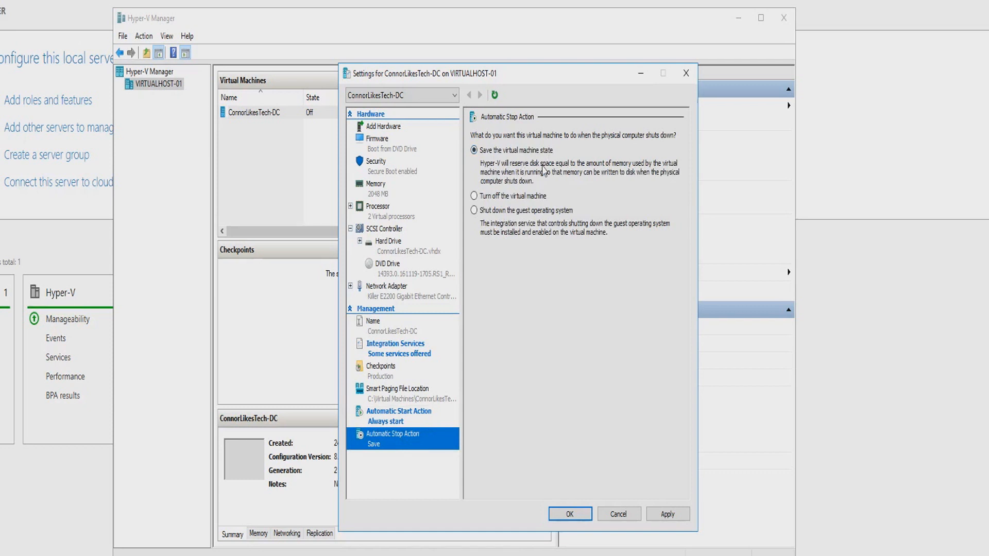
pyautogui.click(570, 514)
pyautogui.click(347, 182)
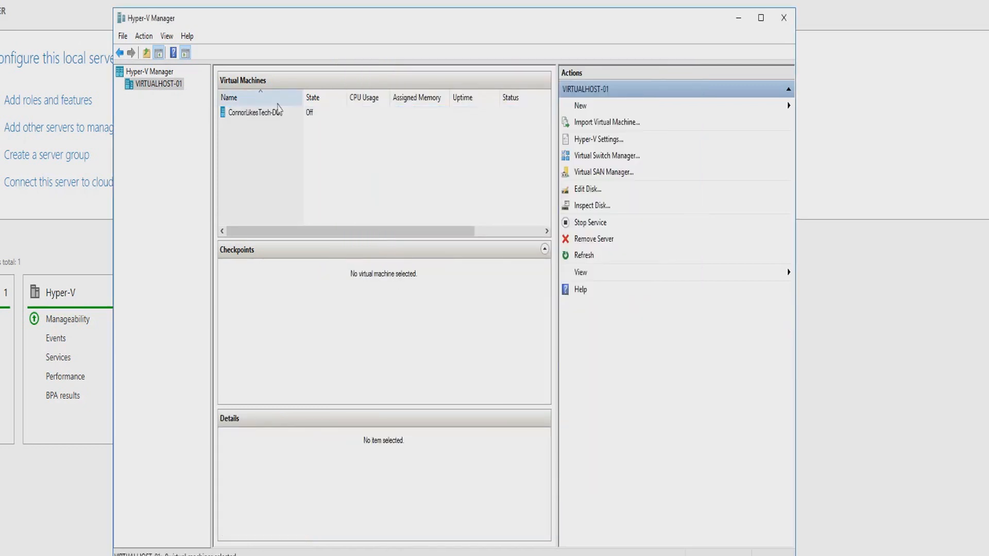
# Connect to the ConnorLikesTech-DC virtual machine, start it and boot it from the DVD.
pyautogui.rightClick(271, 117)
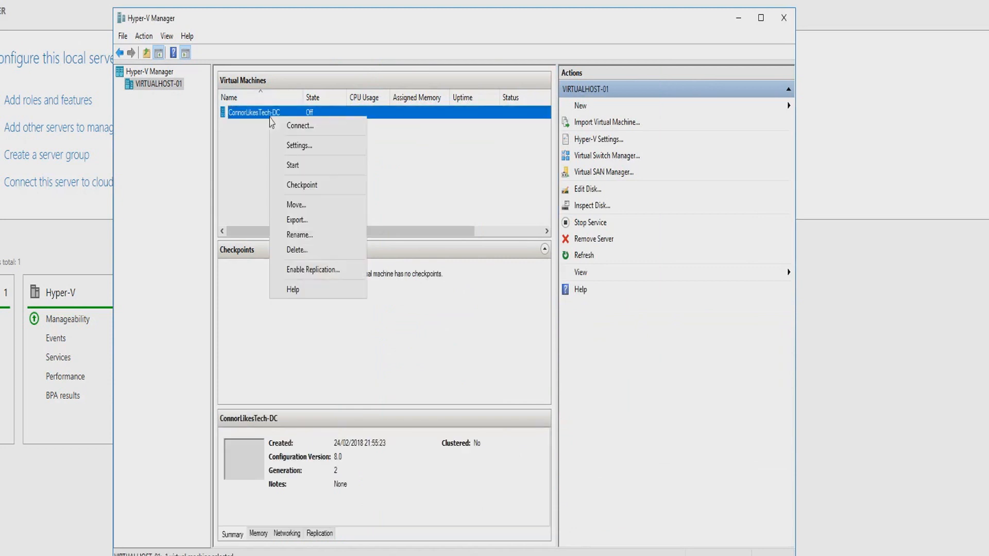
pyautogui.click(297, 129)
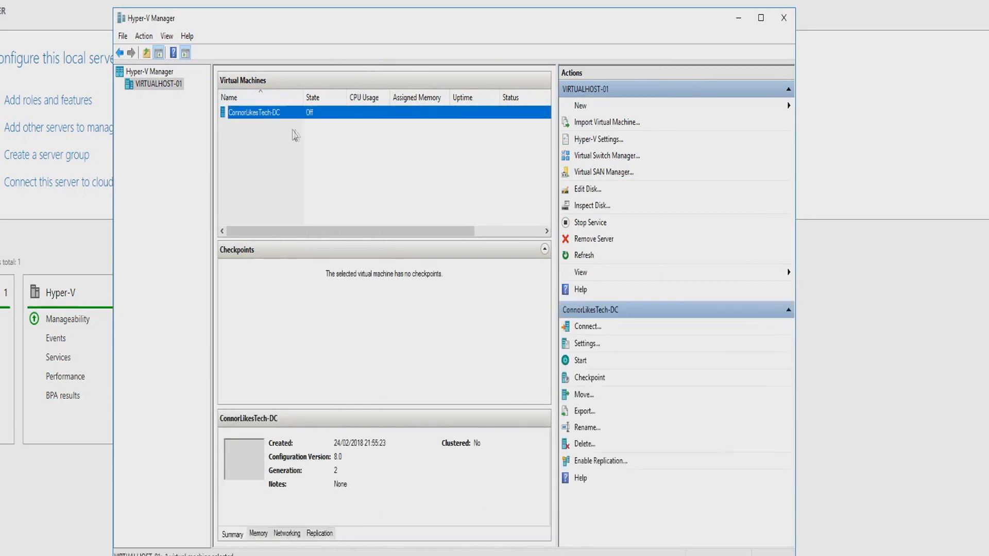
pyautogui.moveTo(283, 1); pyautogui.dragTo(315, 66)
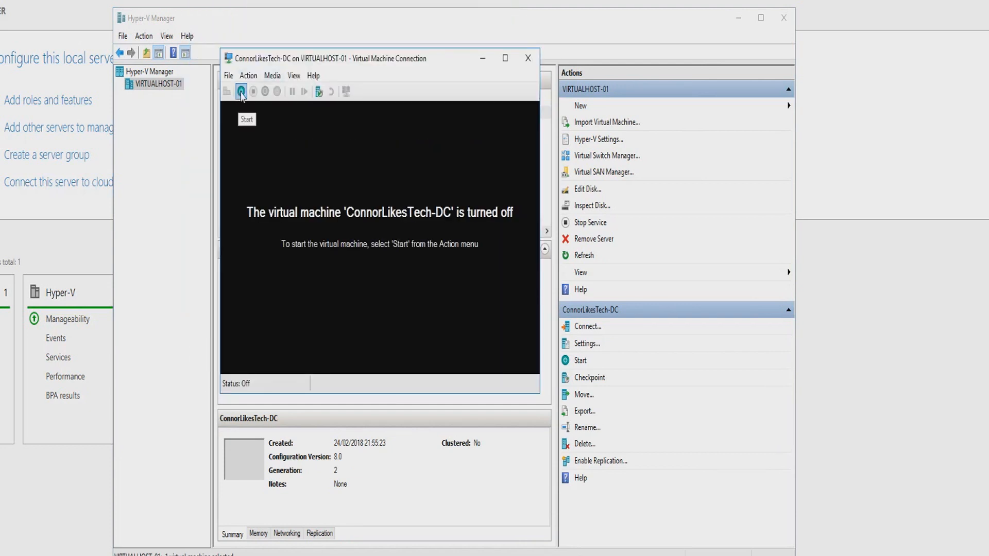
pyautogui.click(241, 93)
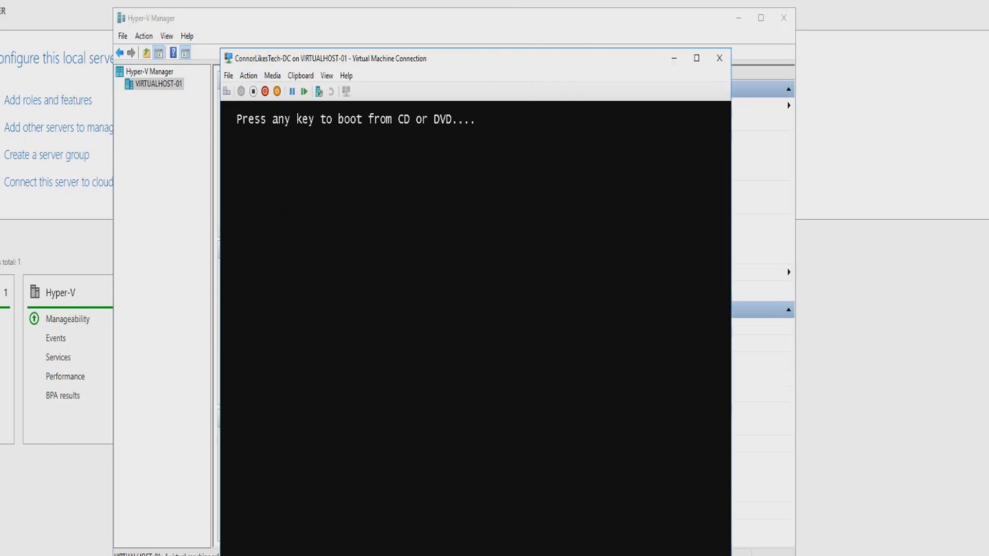
pyautogui.press('Return')
pyautogui.moveTo(402, 62); pyautogui.dragTo(350, 24)
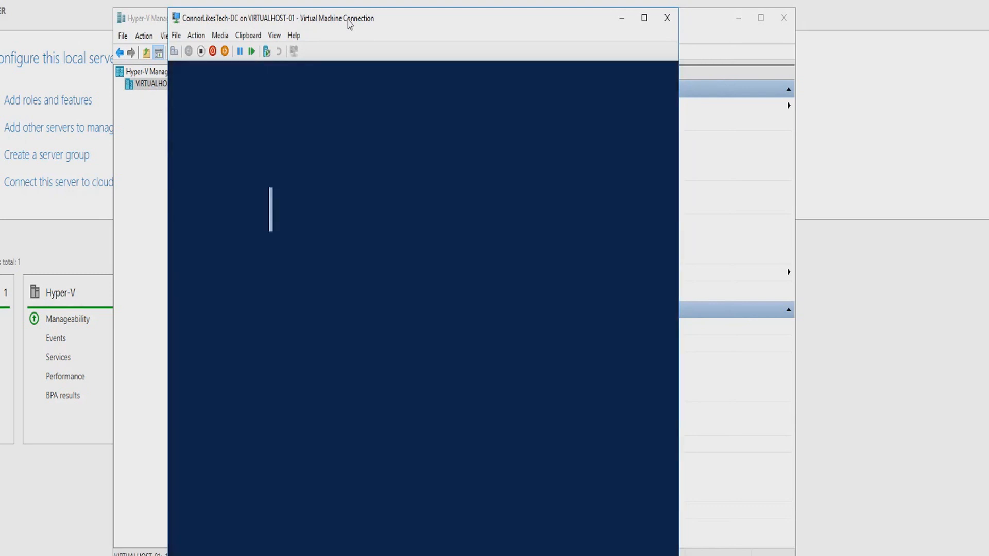
pyautogui.click(422, 337)
pyautogui.scroll(1, 428, 371)
pyautogui.click(426, 370)
pyautogui.click(432, 313)
pyautogui.click(433, 325)
pyautogui.click(415, 361)
pyautogui.click(416, 370)
pyautogui.click(419, 338)
pyautogui.click(425, 366)
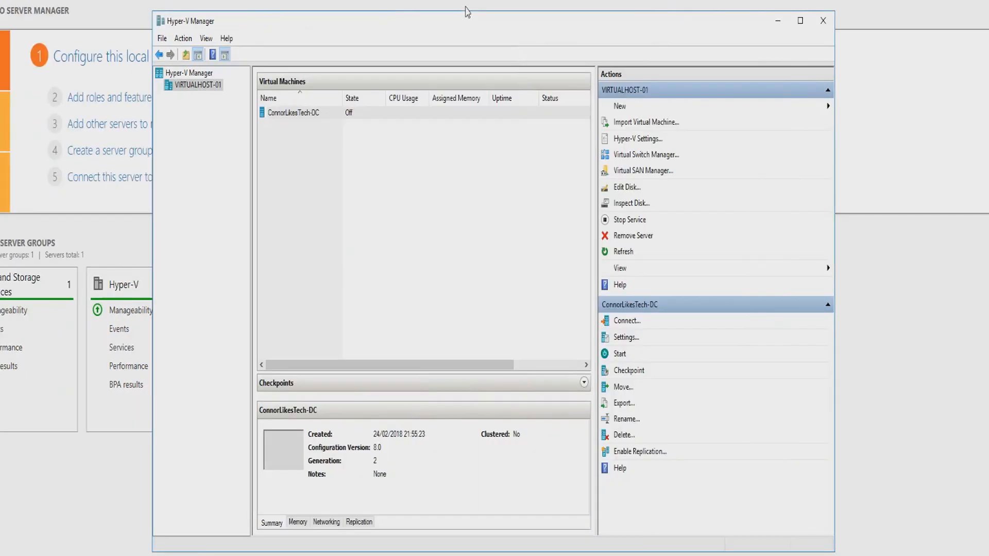
# Open the ConnorLikesTech-DC settings and begin editing its virtual hard disk, going on to the choice of action.
pyautogui.click(344, 114)
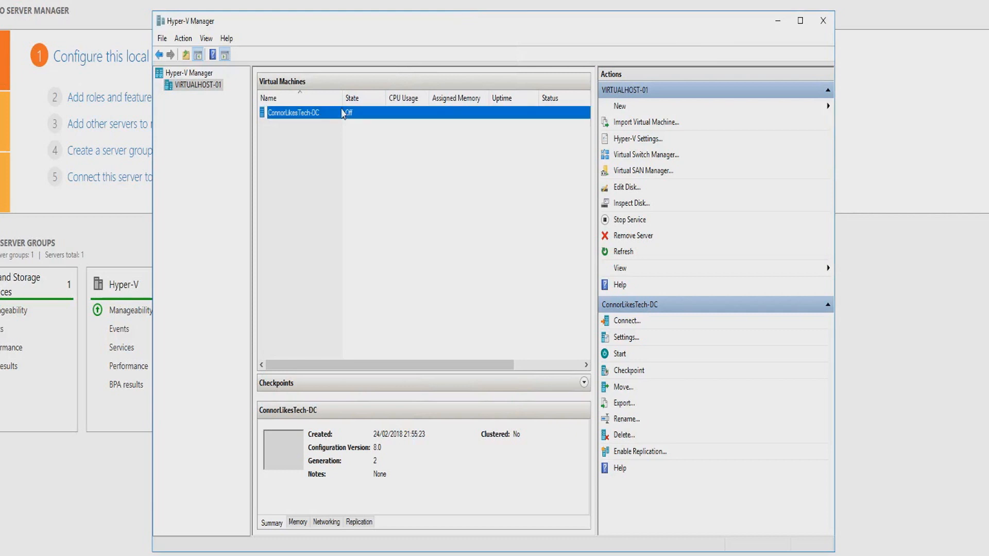
pyautogui.press('F2')
pyautogui.rightClick(349, 115)
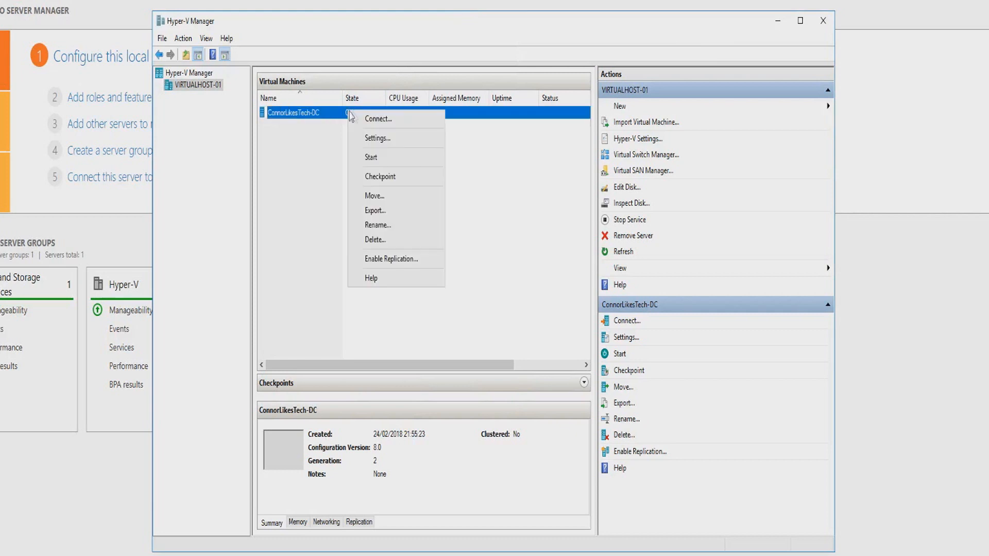
pyautogui.click(383, 138)
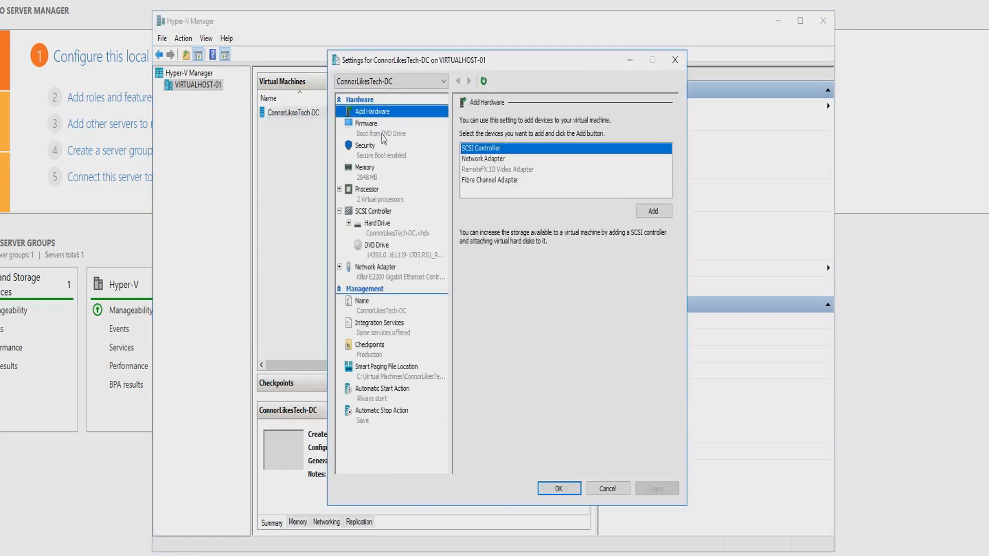
pyautogui.click(387, 233)
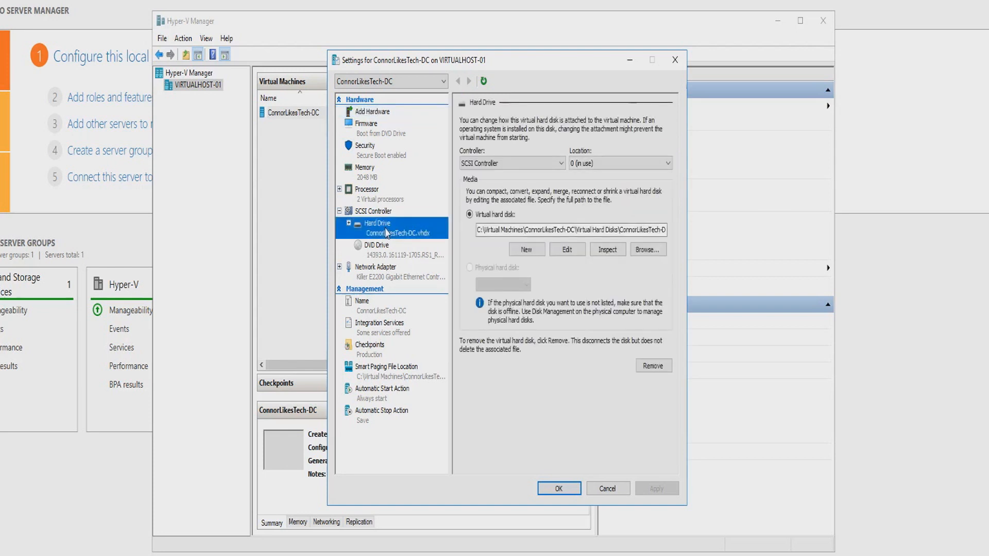
pyautogui.click(567, 251)
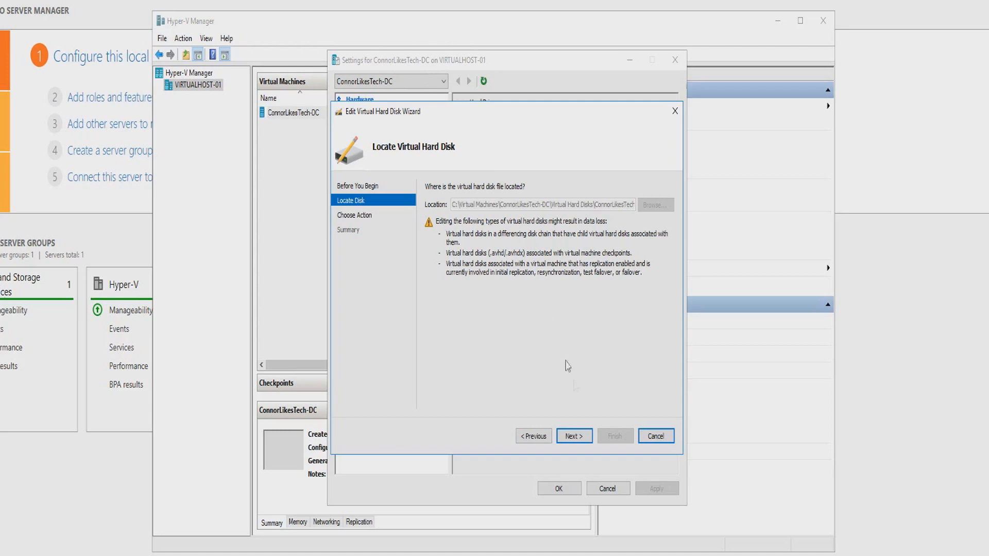
pyautogui.click(572, 435)
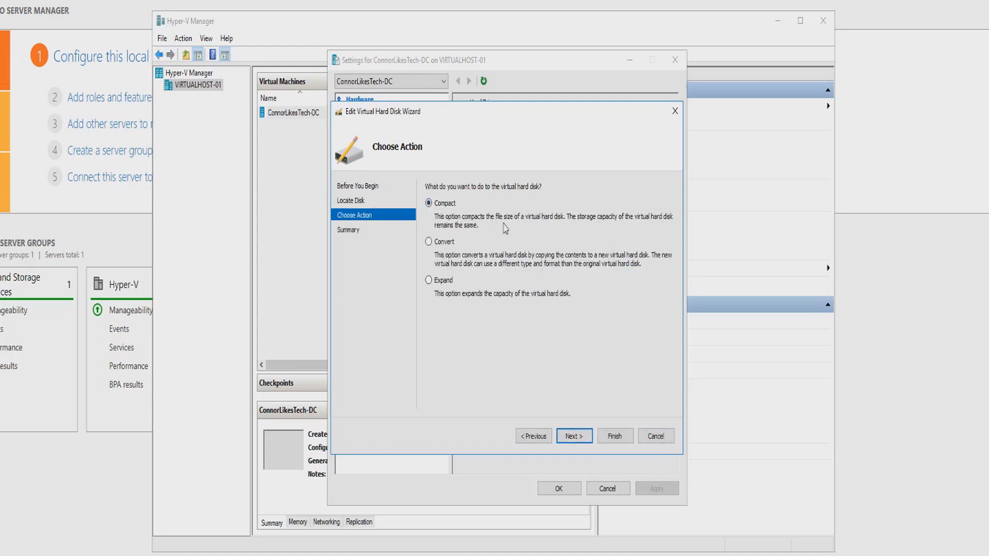
# Expand the virtual hard disk to a new size of 15 GB and close the virtual machine's settings.
pyautogui.click(446, 244)
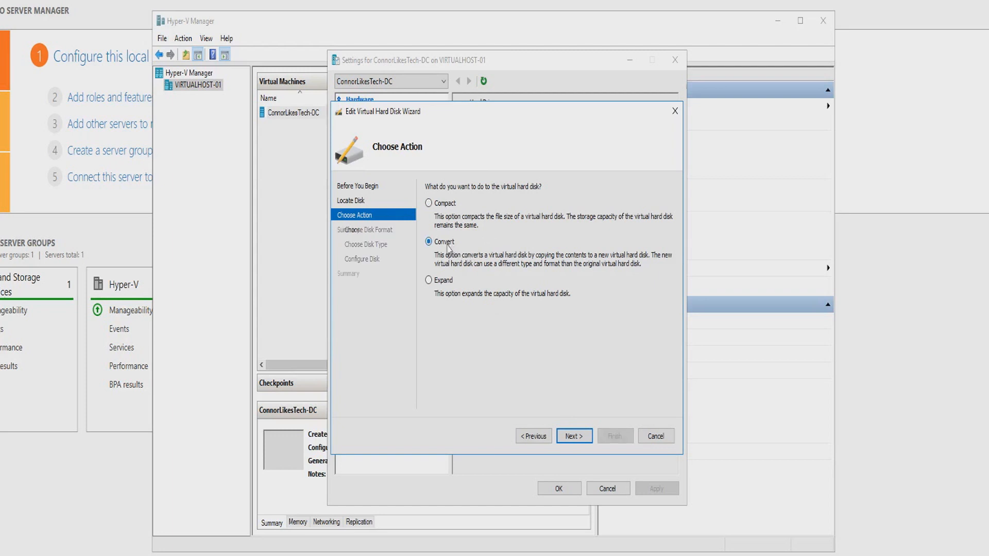
pyautogui.click(442, 281)
pyautogui.click(574, 436)
pyautogui.doubleClick(467, 221)
pyautogui.write('15')
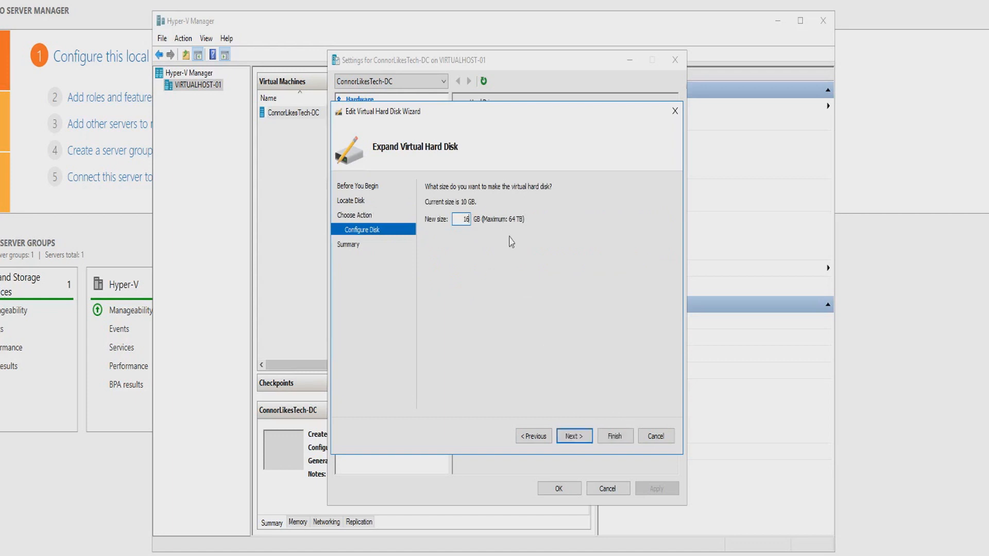
pyautogui.doubleClick(462, 221)
pyautogui.click(587, 436)
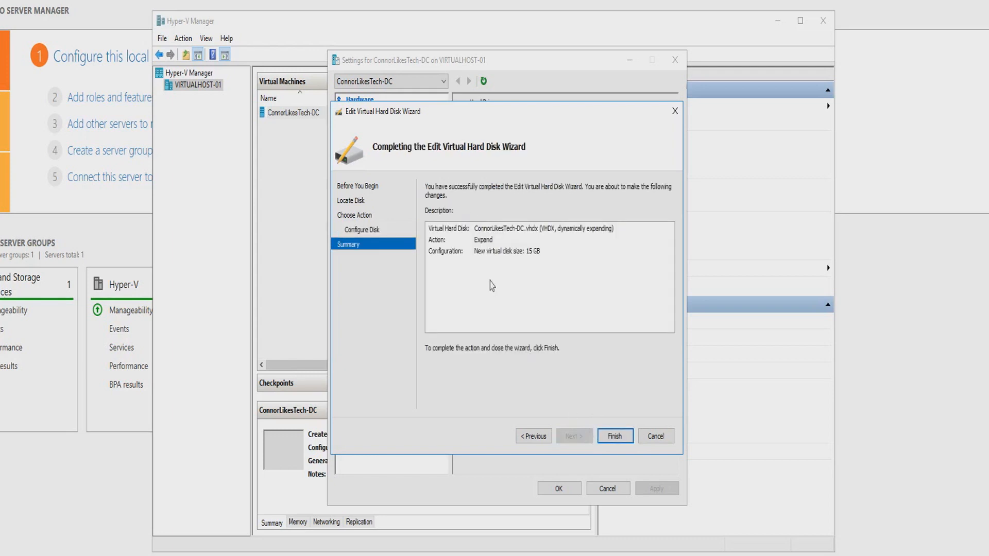
pyautogui.click(474, 252)
pyautogui.click(464, 241)
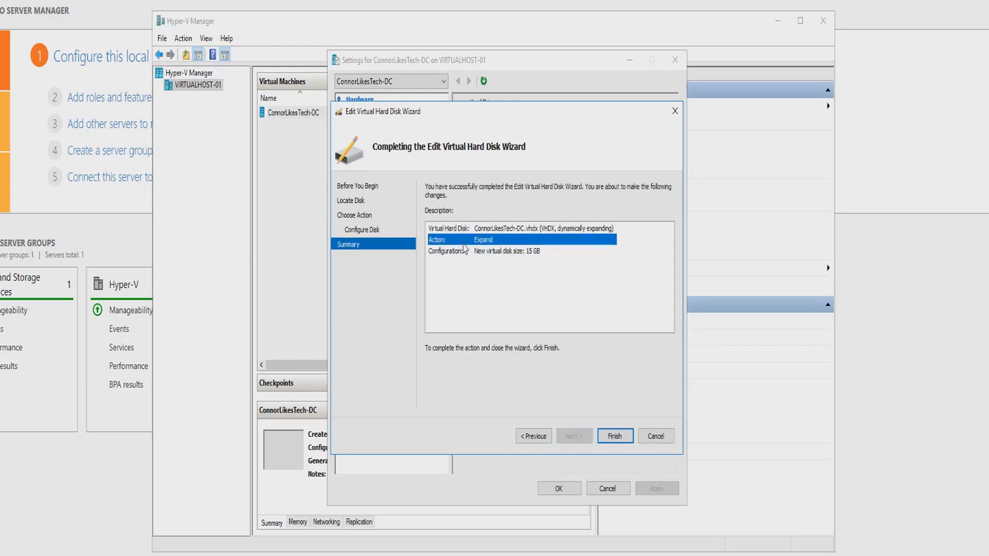
pyautogui.click(469, 253)
pyautogui.click(616, 434)
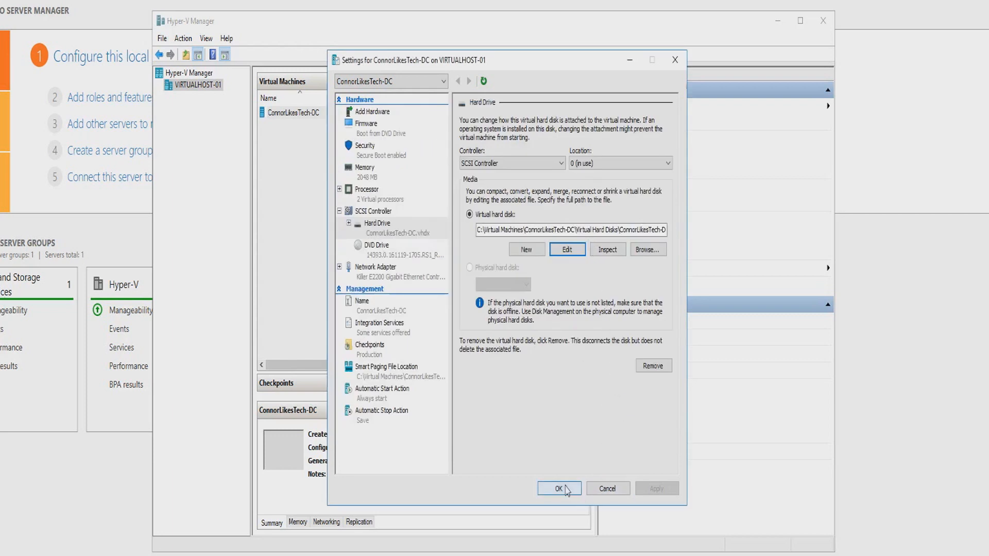
pyautogui.click(567, 489)
# Connect to the ConnorLikesTech-DC virtual machine with its expanded disk and start it.
pyautogui.rightClick(340, 112)
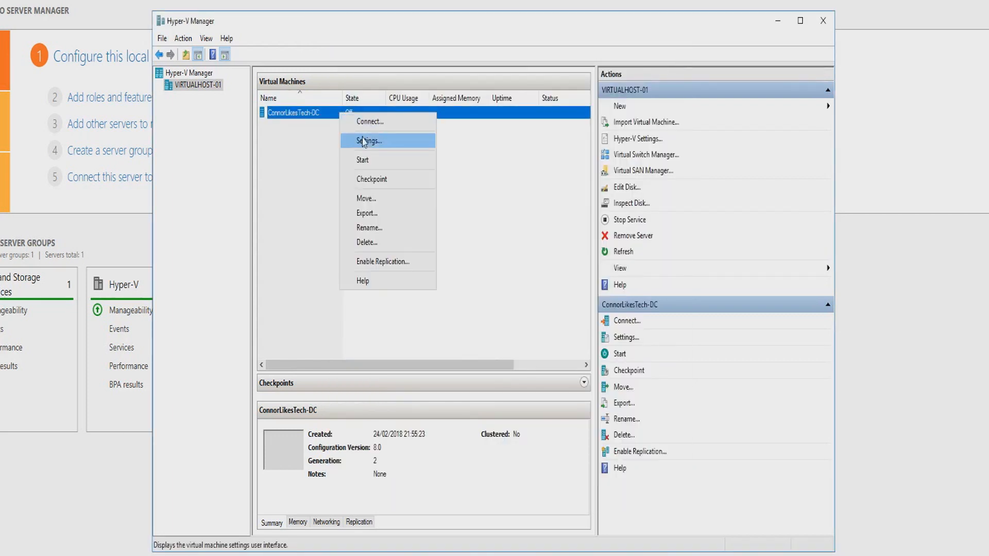
pyautogui.click(366, 124)
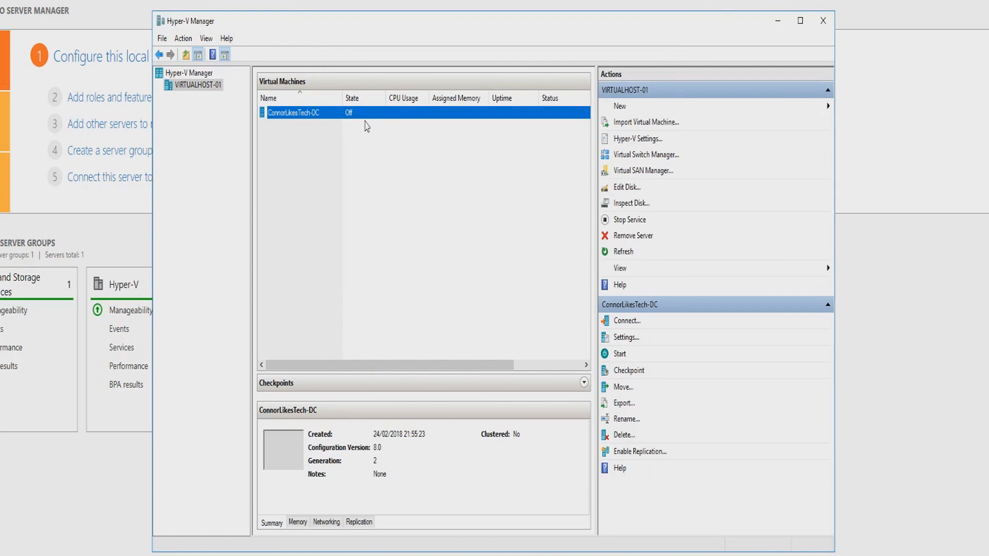
pyautogui.click(252, 49)
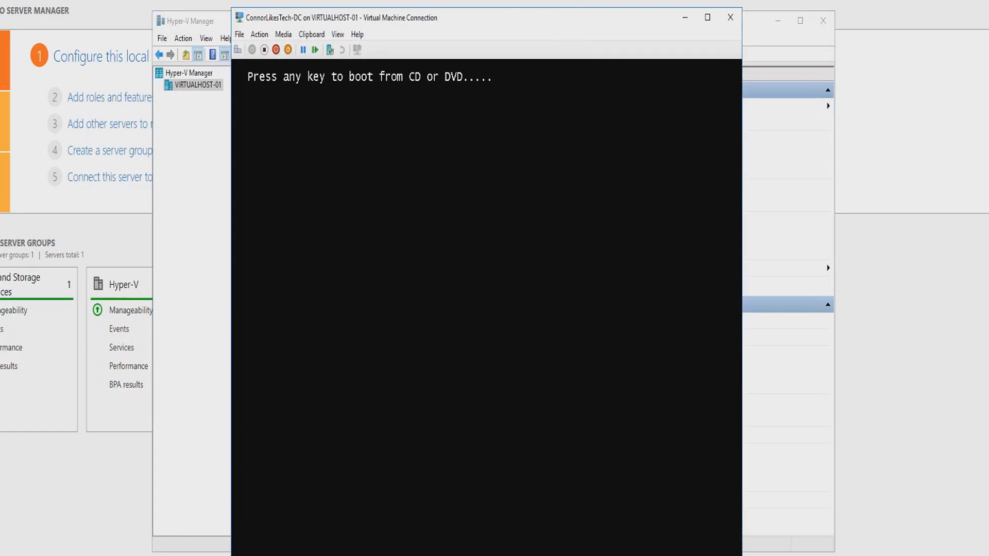
# Boot the ConnorLikesTech-DC virtual machine from the DVD.
pyautogui.press('Return')
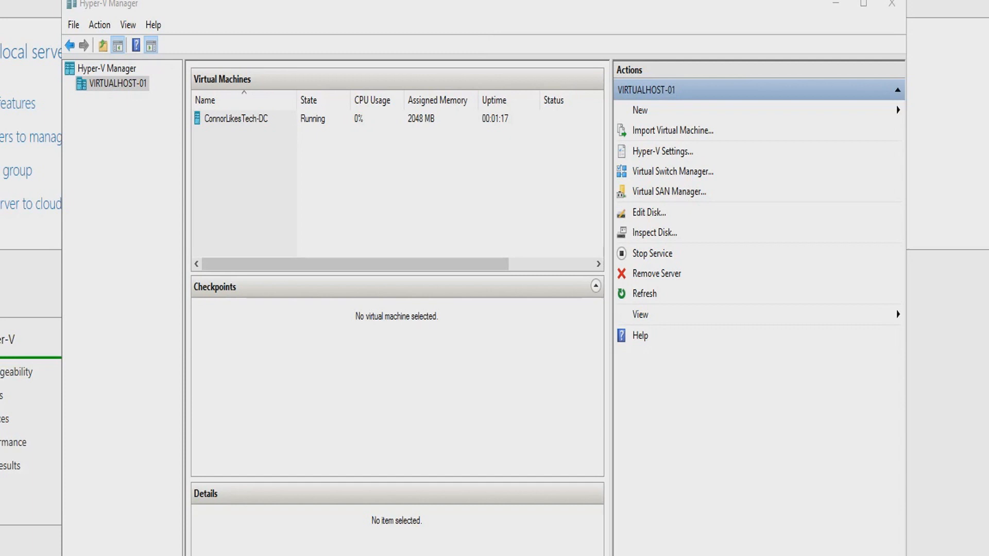
# Open the host's Virtual Switch Manager and change the Killer E2200 Gigabit Ethernet Controller virtual switch to an internal network.
pyautogui.rightClick(133, 86)
pyautogui.click(304, 181)
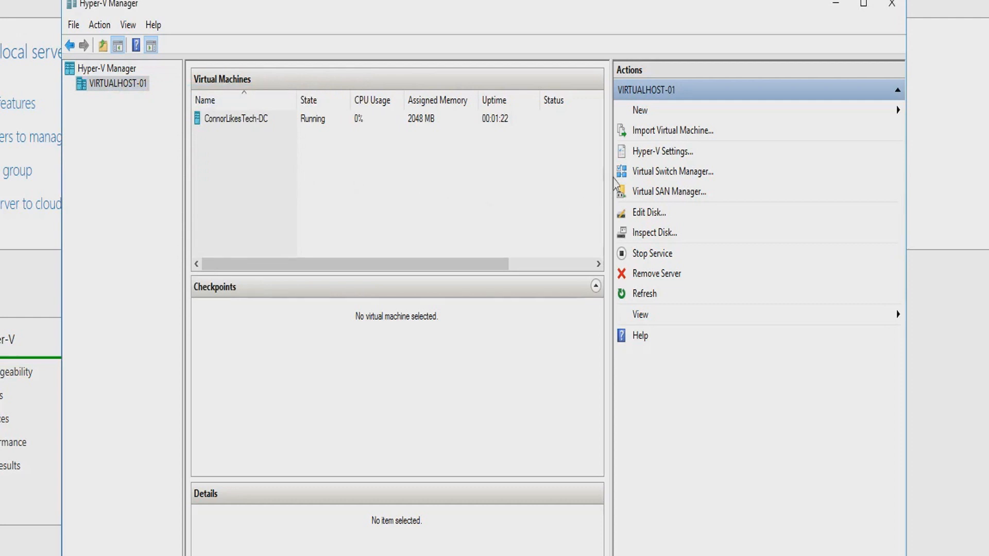
pyautogui.click(646, 171)
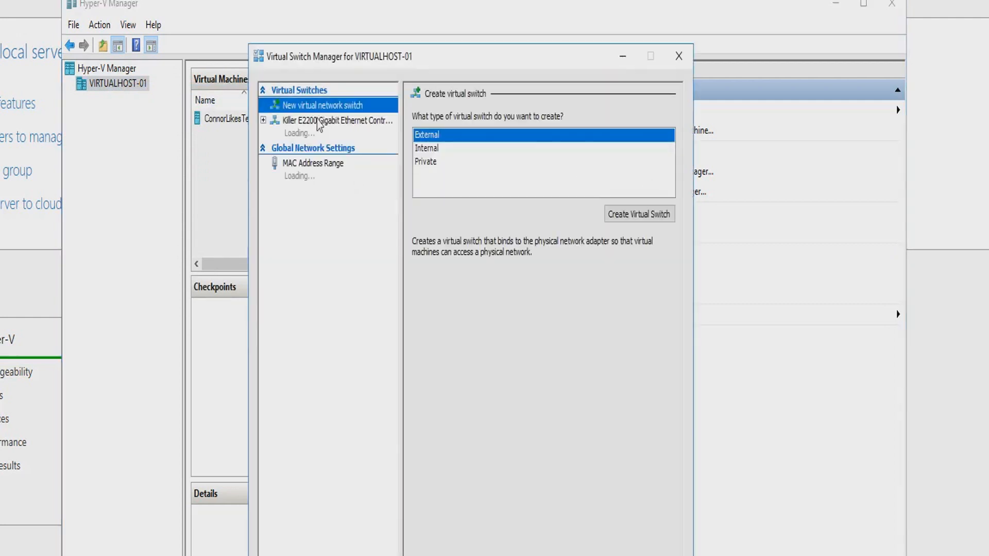
pyautogui.moveTo(360, 56); pyautogui.dragTo(330, 68)
pyautogui.click(324, 135)
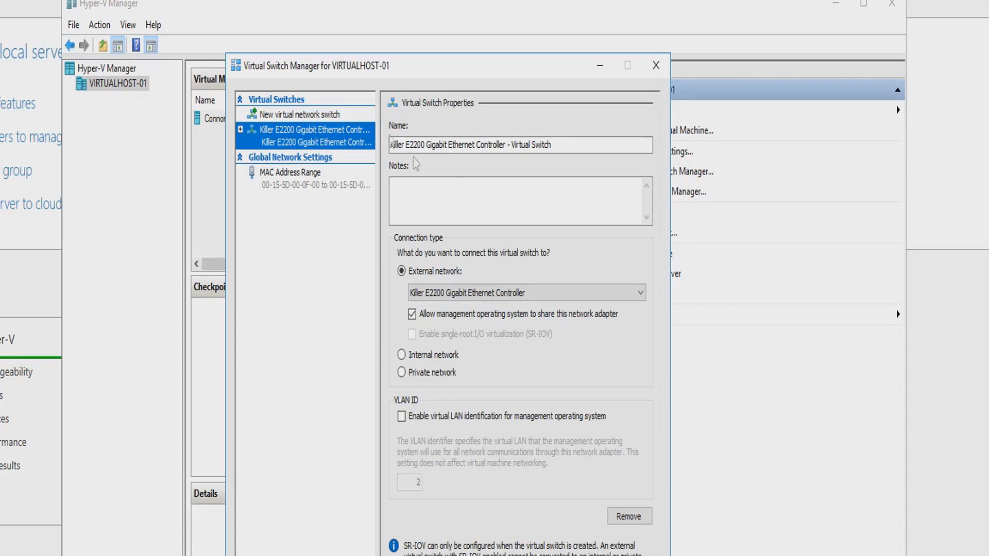
pyautogui.click(402, 355)
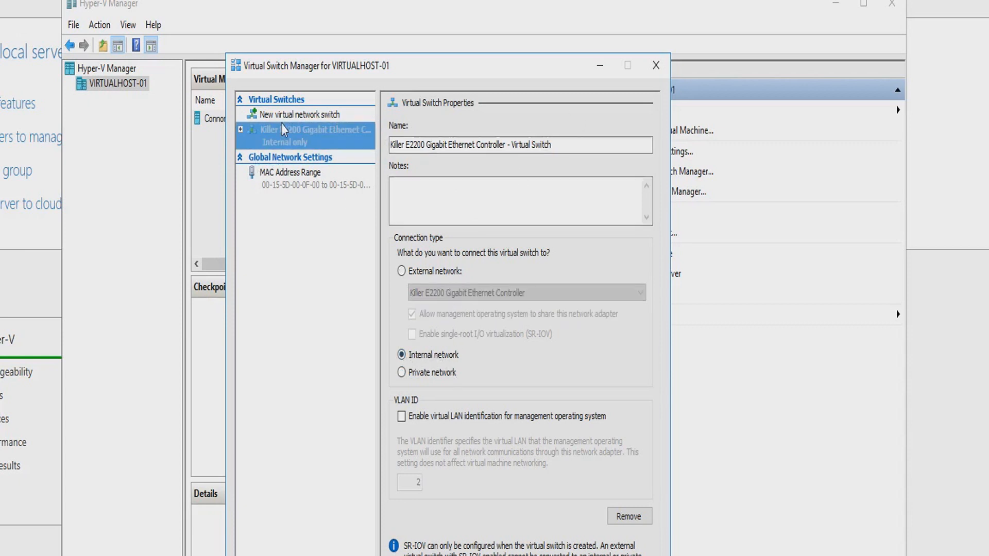
# Create a new internal virtual switch named Internal and apply the pending networking changes.
pyautogui.click(298, 116)
pyautogui.click(404, 158)
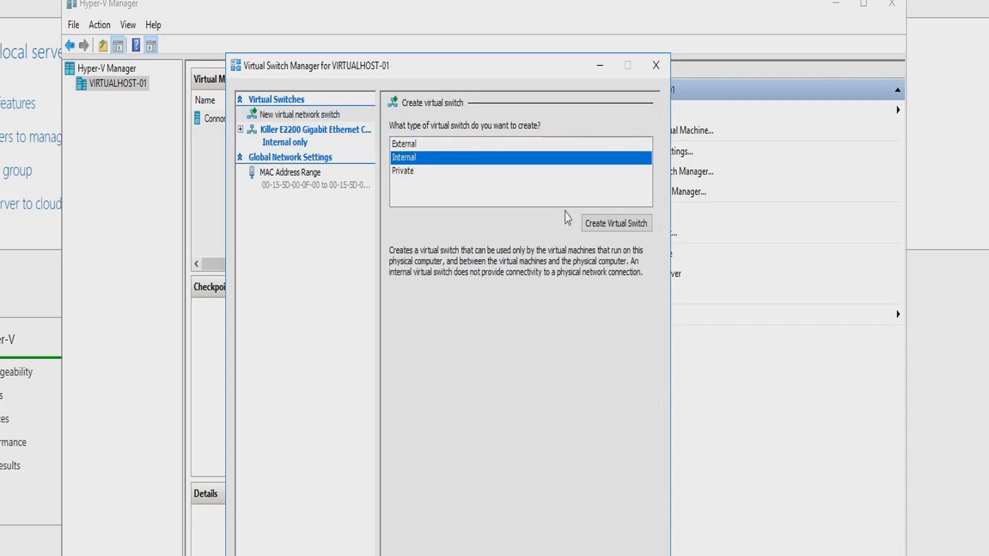
pyautogui.click(606, 225)
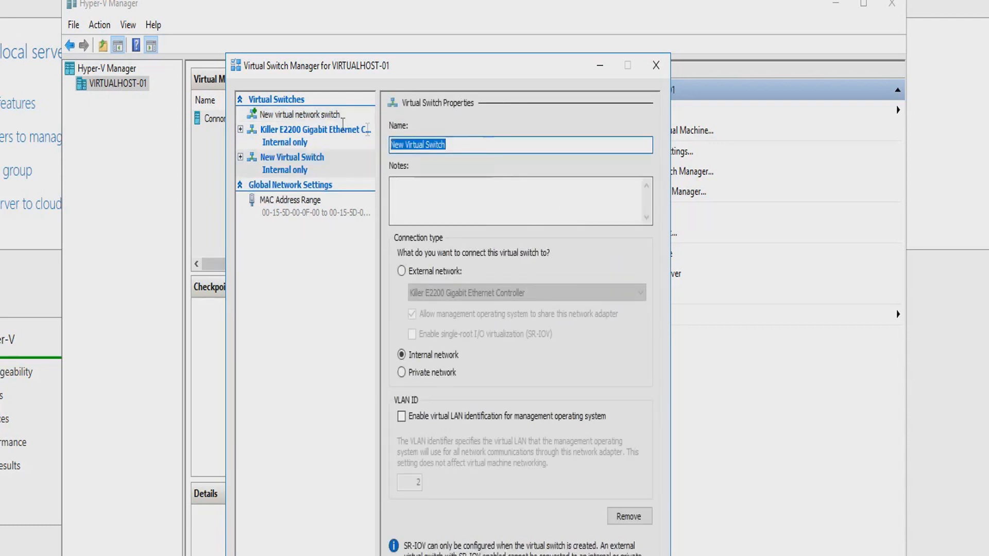
pyautogui.write('Internatl')
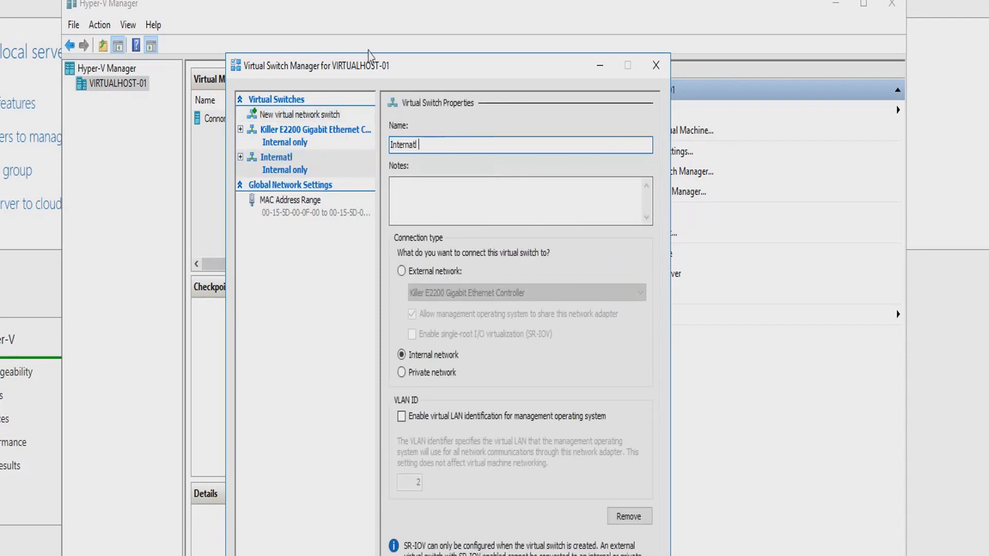
pyautogui.hotkey('ctrl', 'a')
pyautogui.write('Internal')
pyautogui.press('Tab')
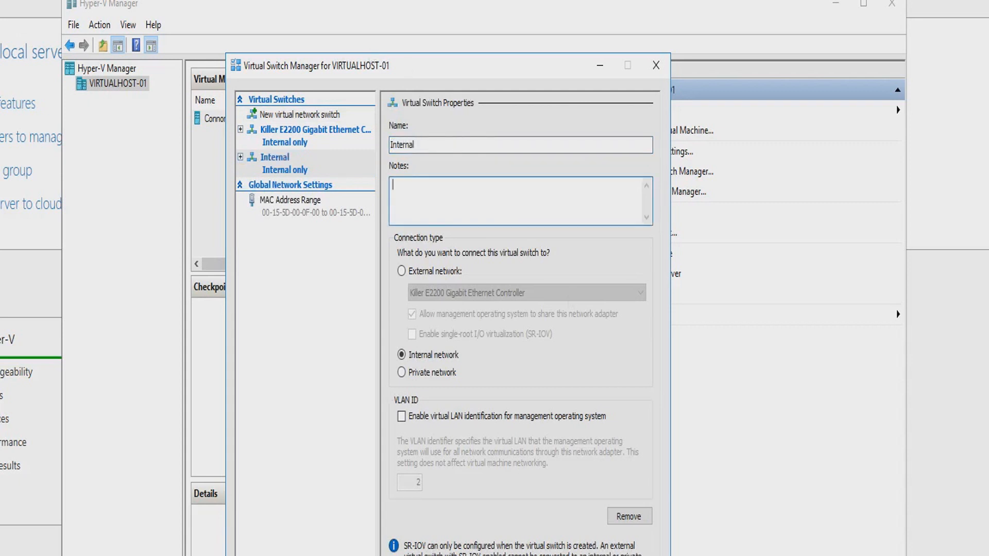
pyautogui.click(636, 555)
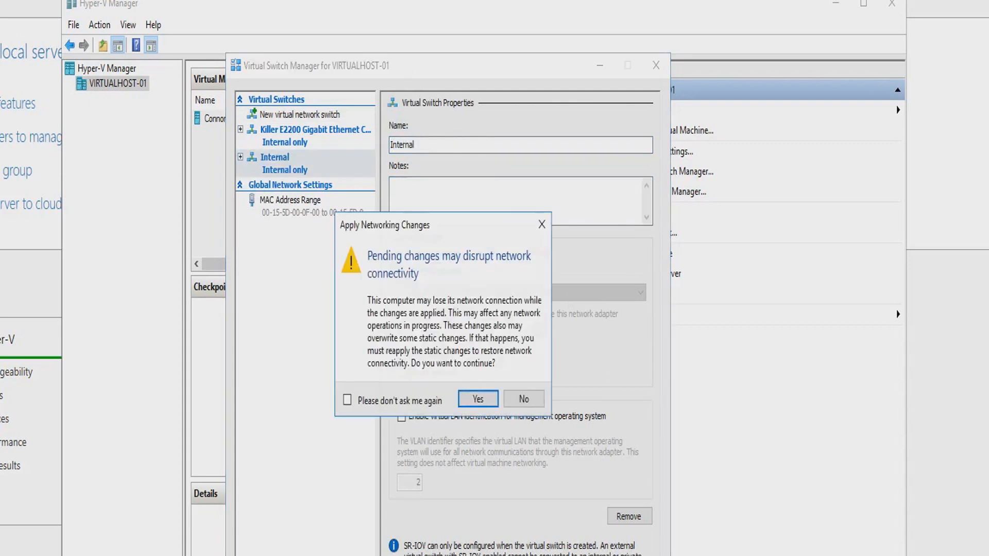
pyautogui.click(469, 401)
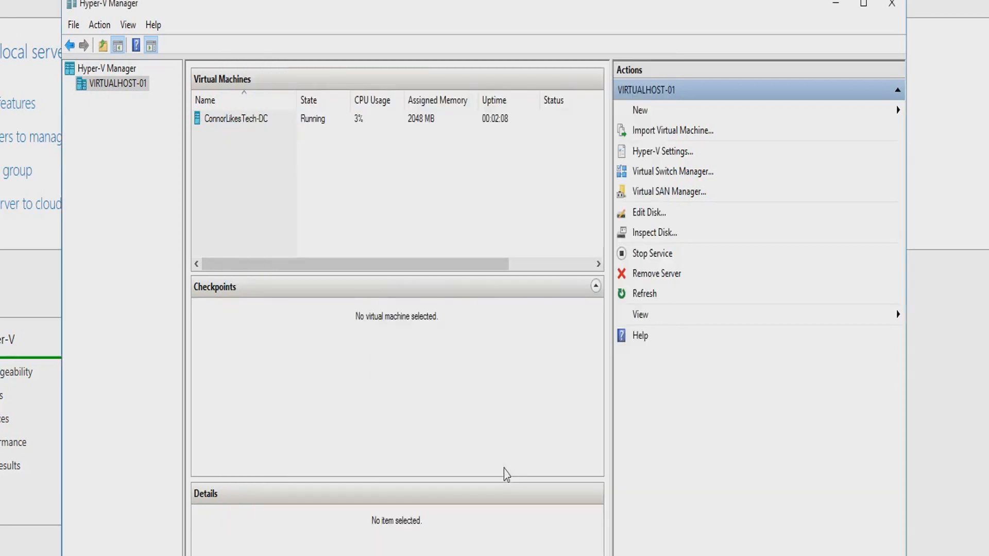
# Open the ConnorLikesTech-DC settings and assign its network adapter to the Internal virtual switch.
pyautogui.rightClick(256, 121)
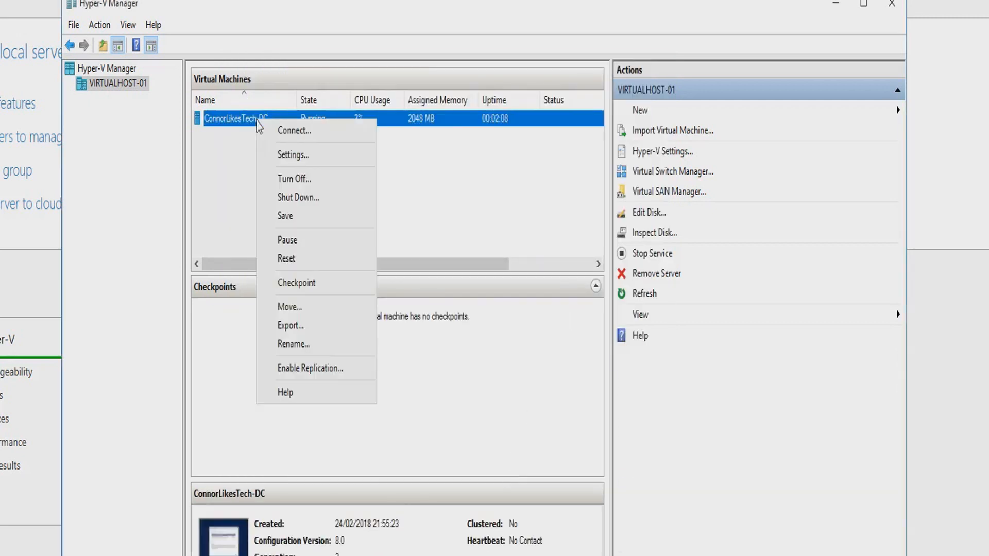
pyautogui.click(315, 157)
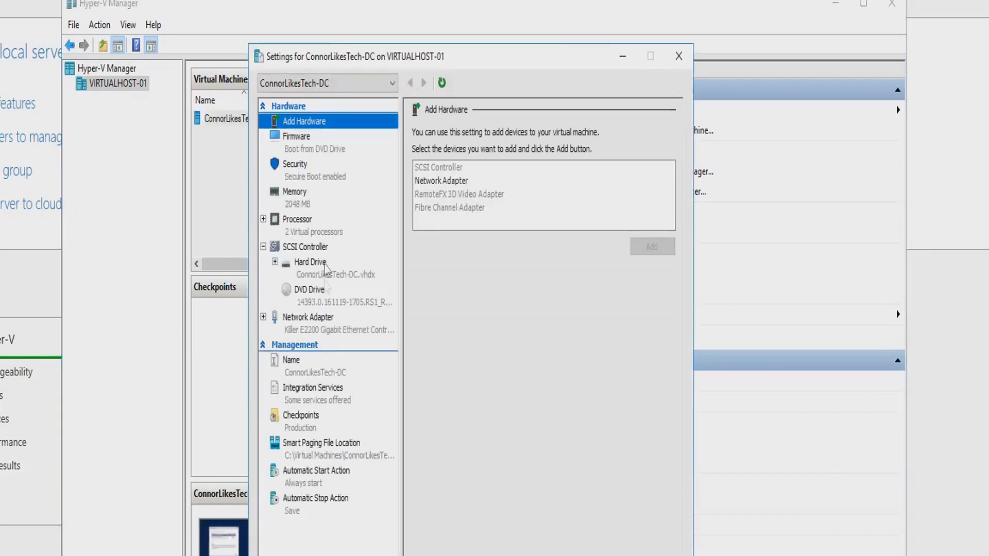
pyautogui.click(323, 325)
pyautogui.click(523, 165)
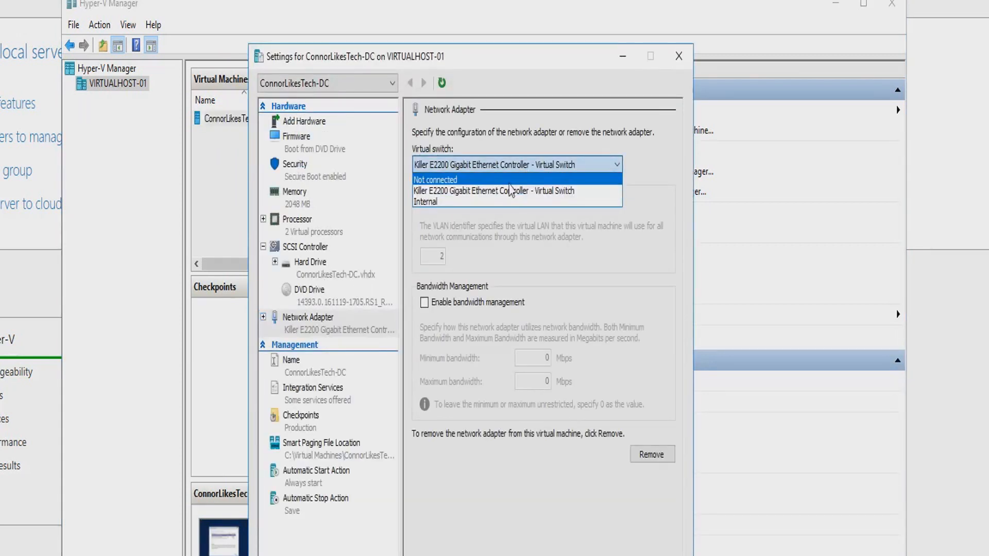
pyautogui.click(479, 202)
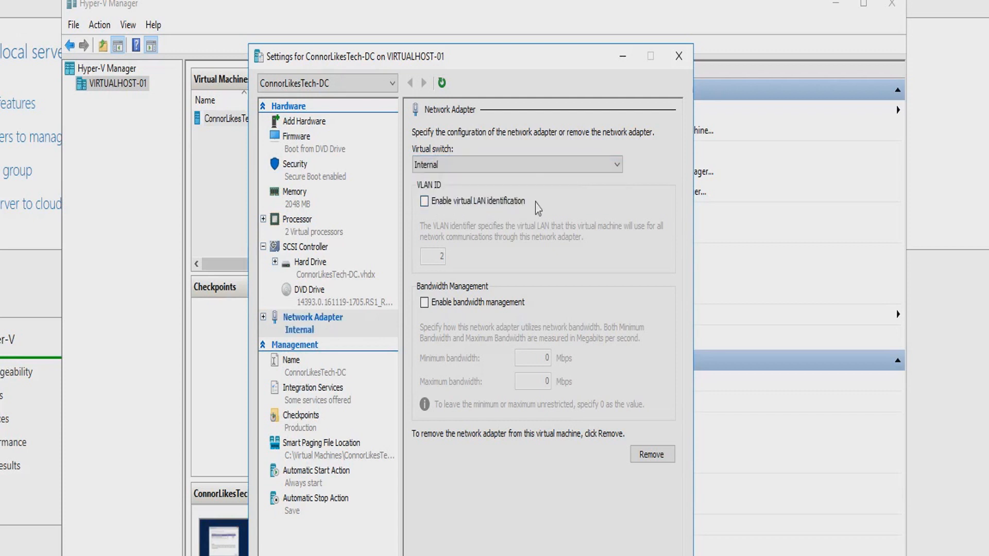
# Reassign the network adapter to the Killer E2200 Gigabit Ethernet Controller virtual switch and close the virtual machine's settings.
pyautogui.click(511, 169)
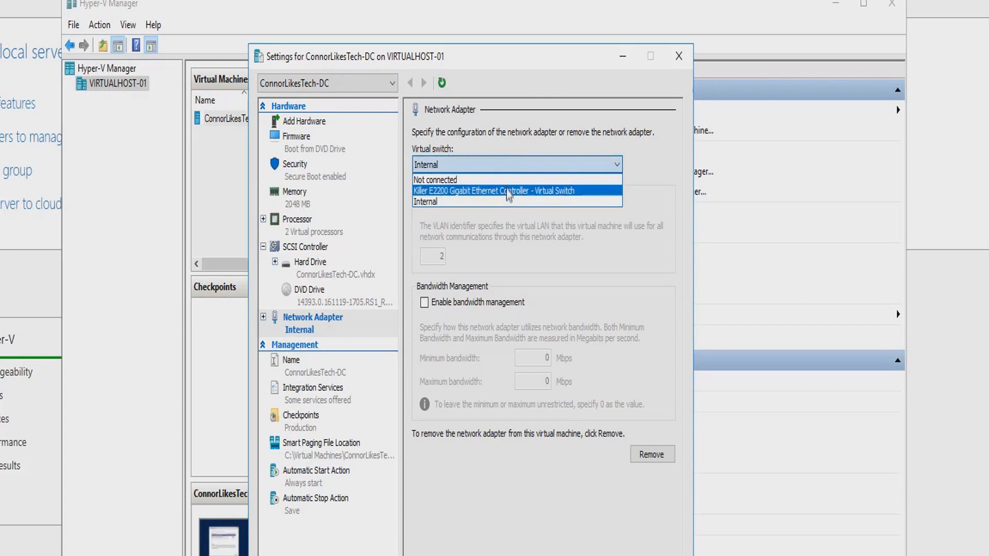
pyautogui.click(449, 196)
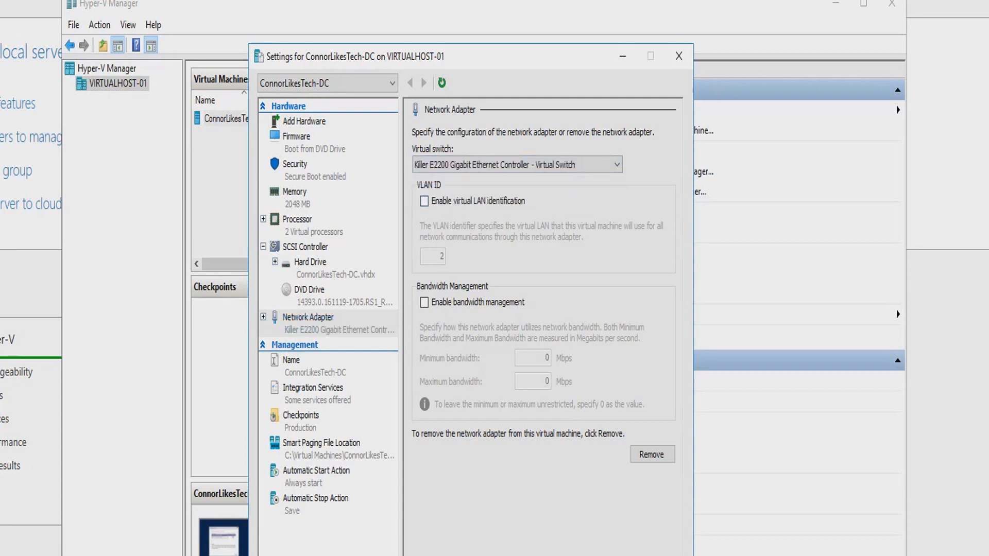
pyautogui.click(564, 555)
pyautogui.click(400, 167)
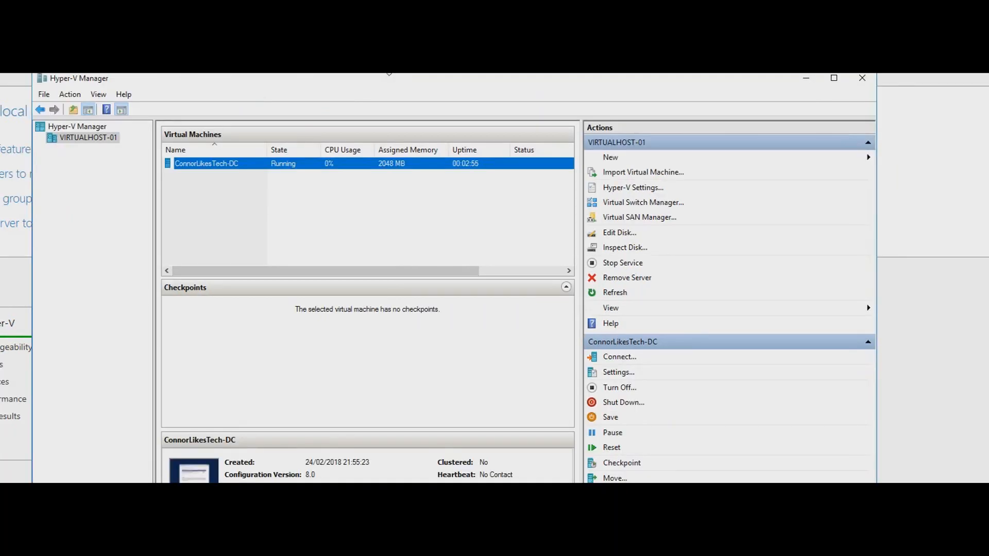